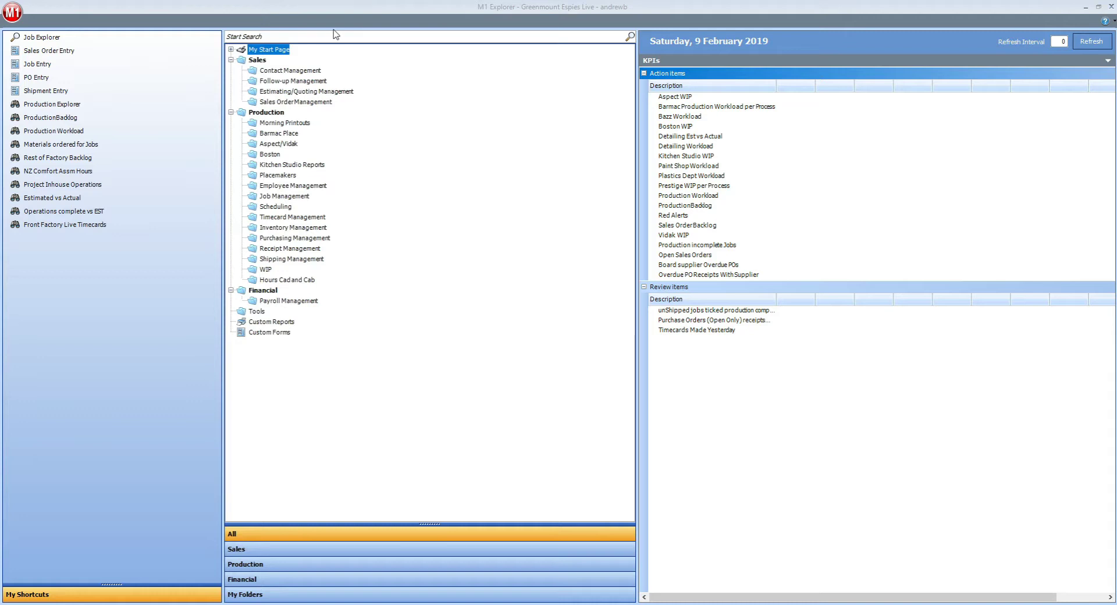
left_click(303, 219)
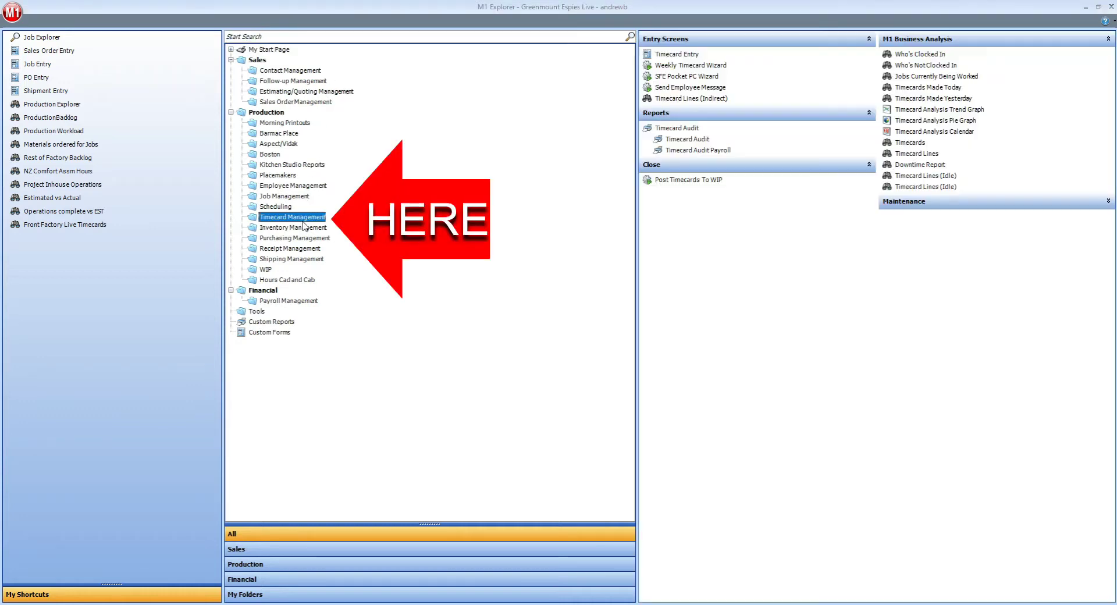
left_click(664, 54)
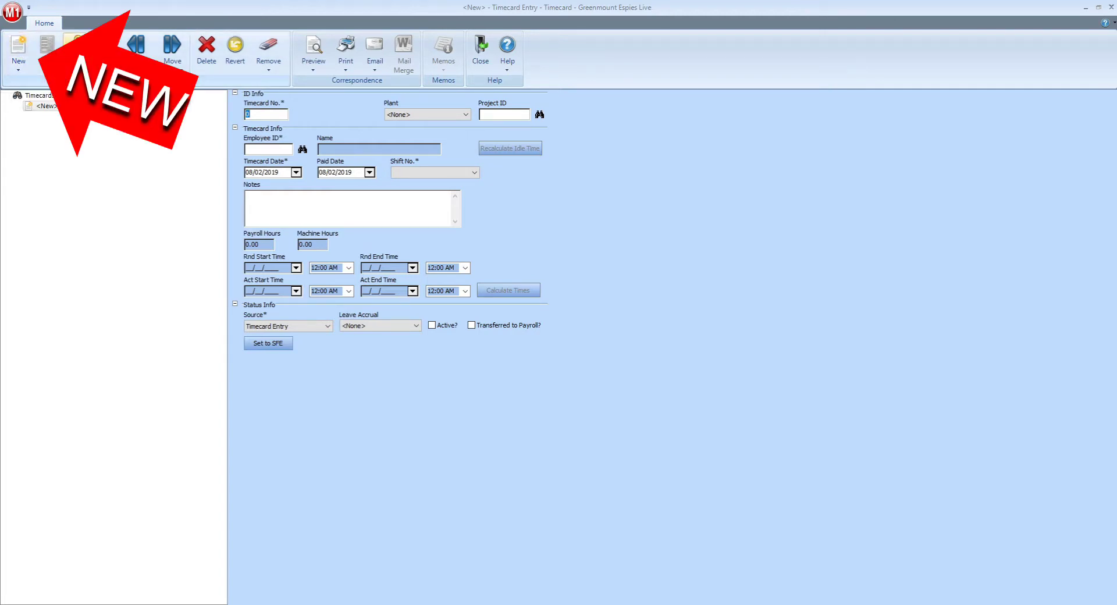
left_click(76, 59)
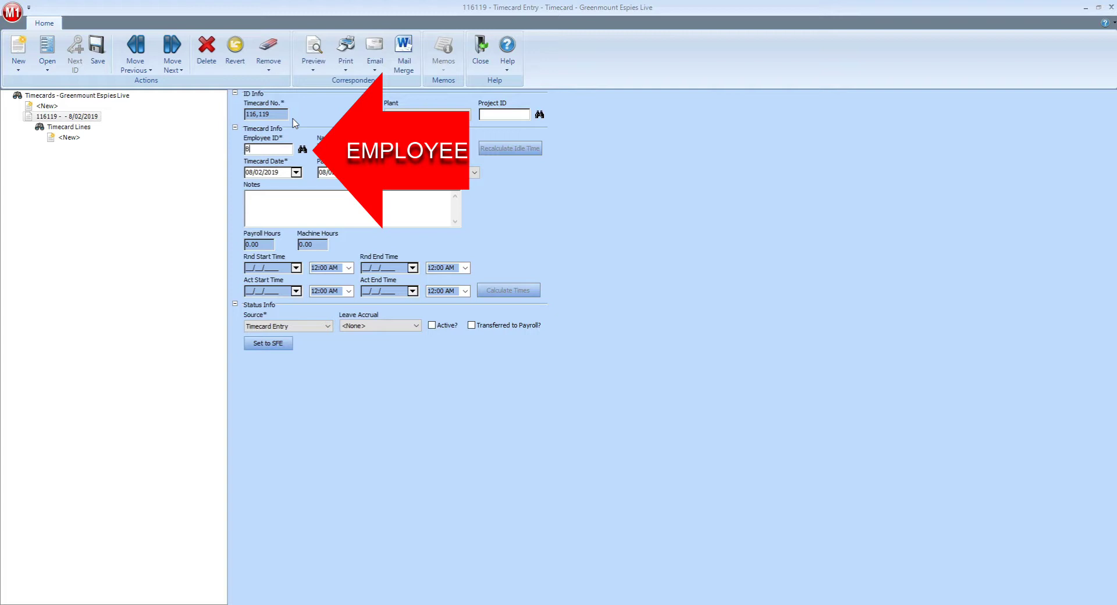
type("BARMAC")
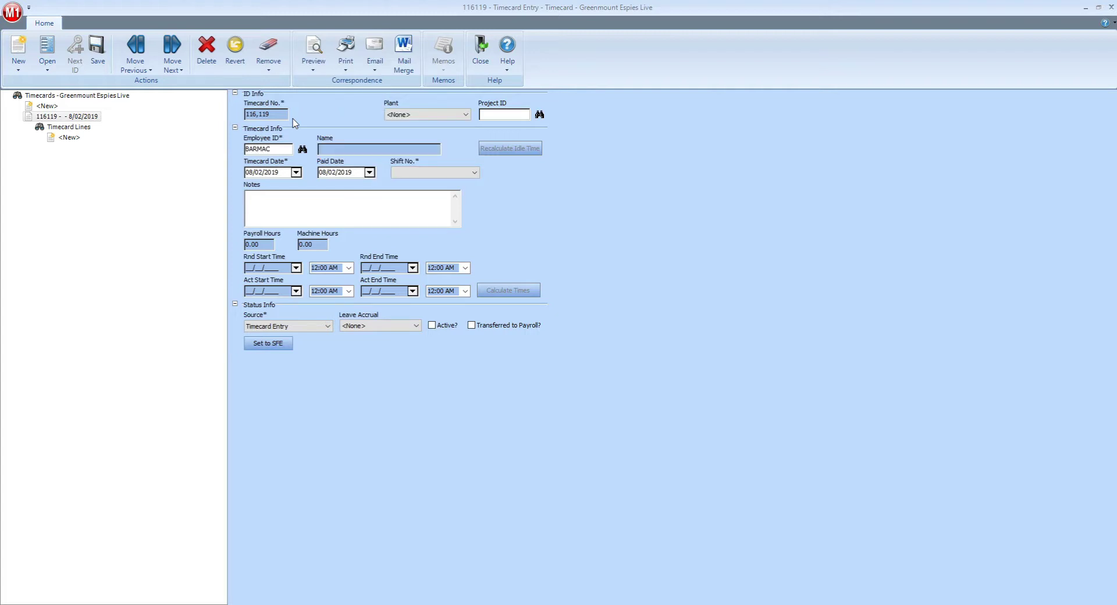
key("Tab")
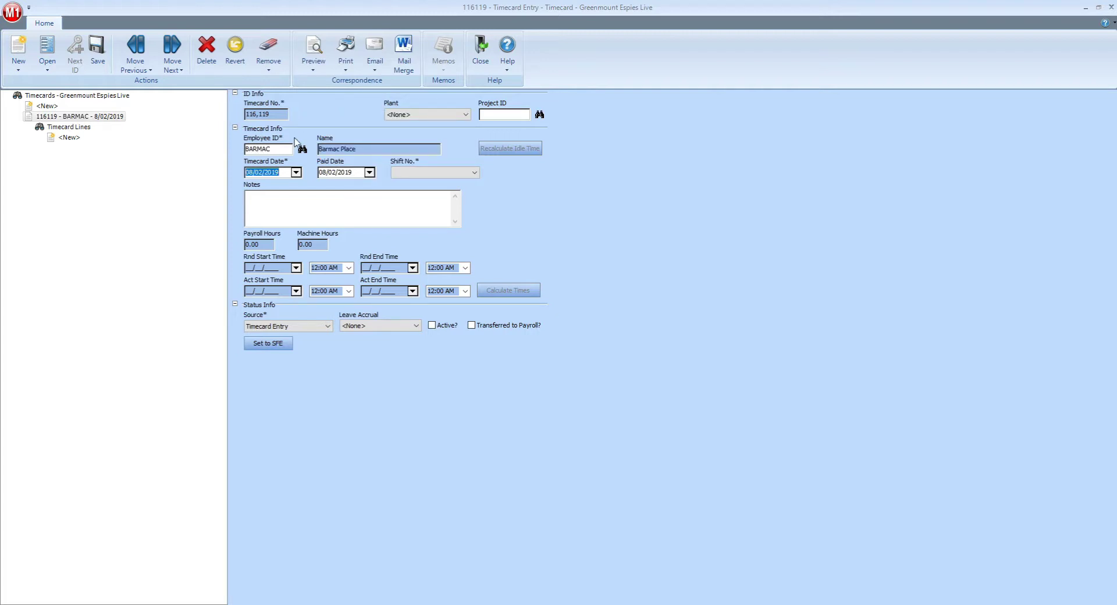
Step: Set the timecard date to 04/02/2019 and the shift to 1 - Day Shift
left_click(297, 172)
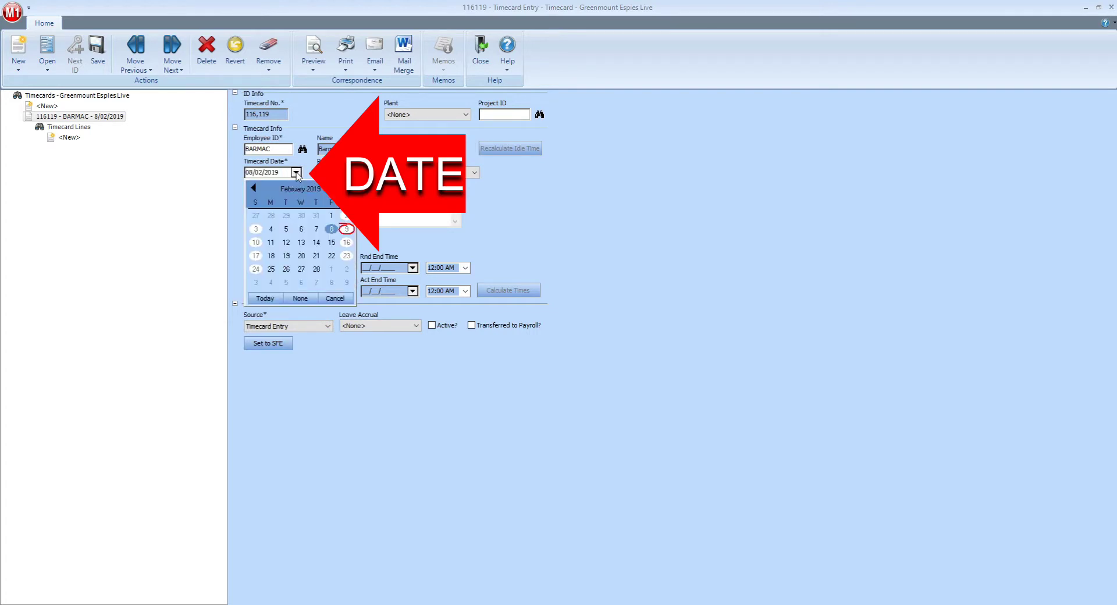
left_click(274, 231)
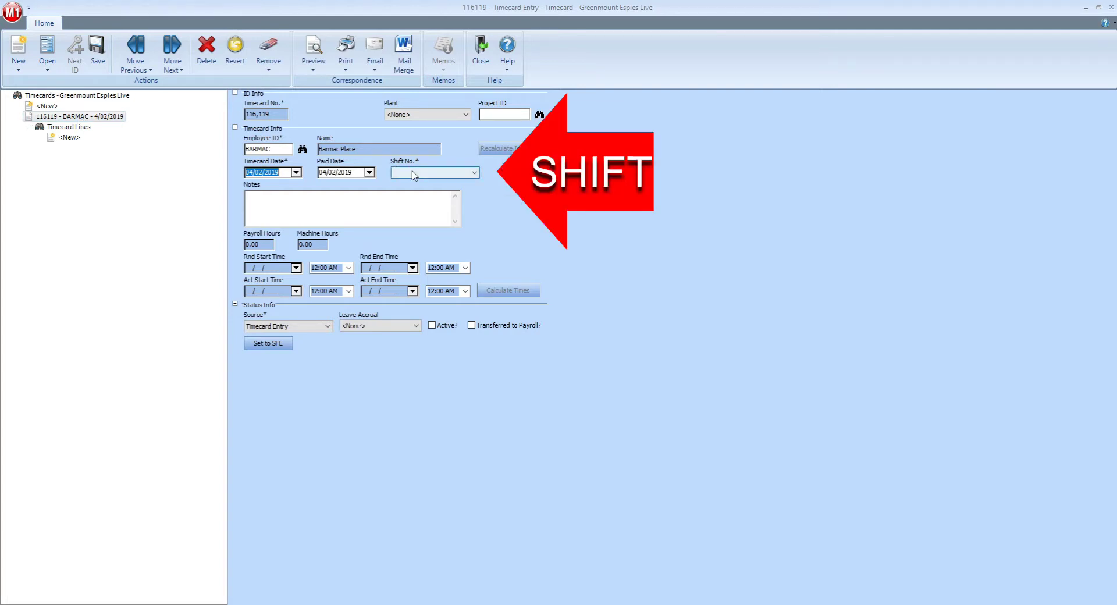
left_click(415, 173)
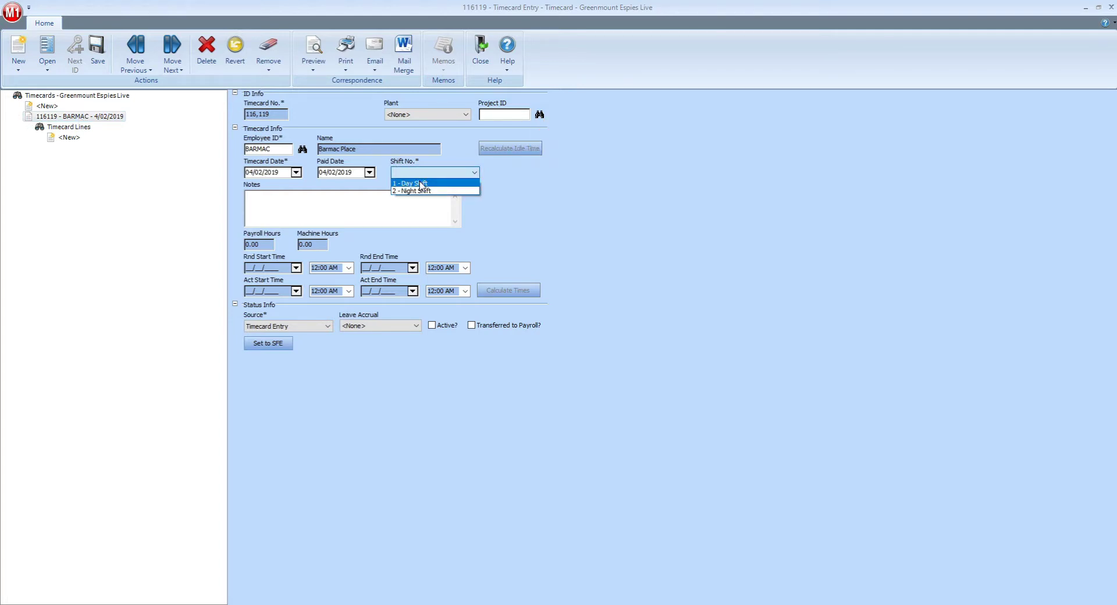
left_click(421, 183)
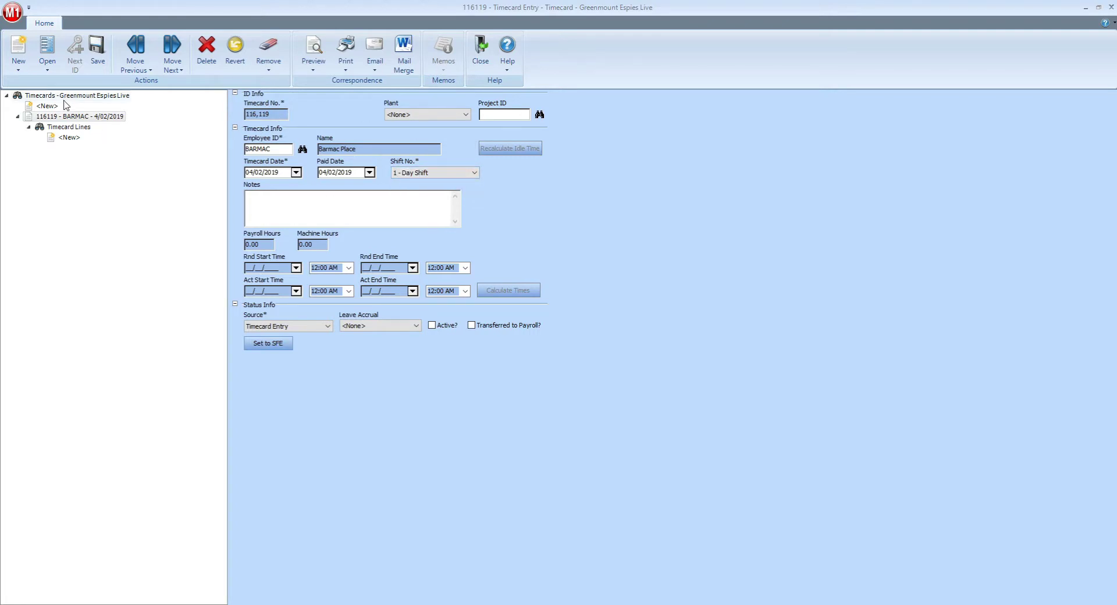
Step: Add a new timecard line and look up job 31118, choosing job ID 31118-01-1 from the closest matches
left_click(76, 138)
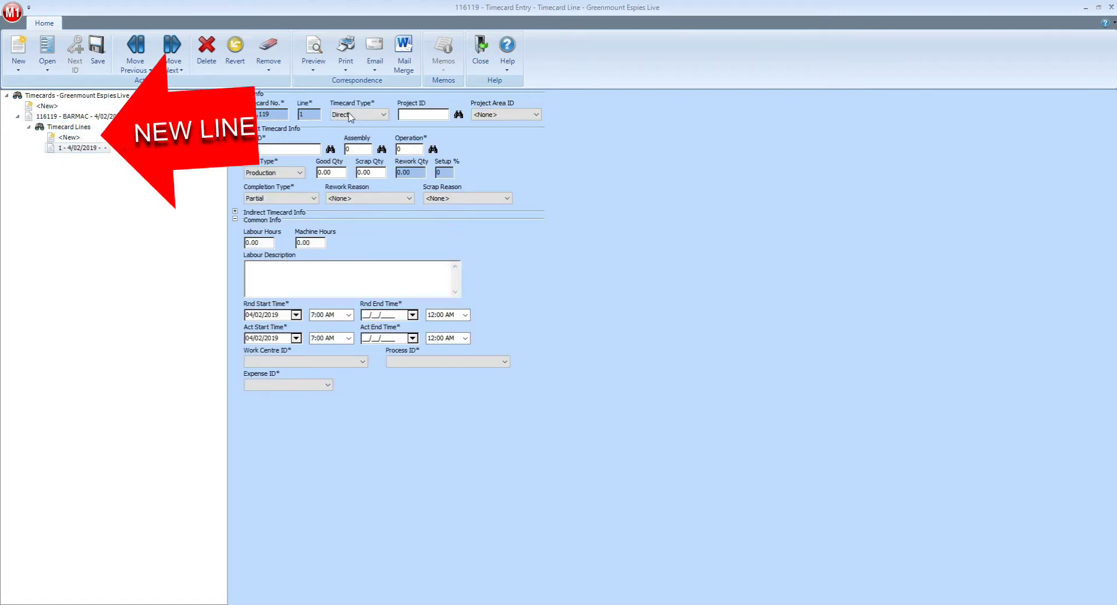
left_click(296, 149)
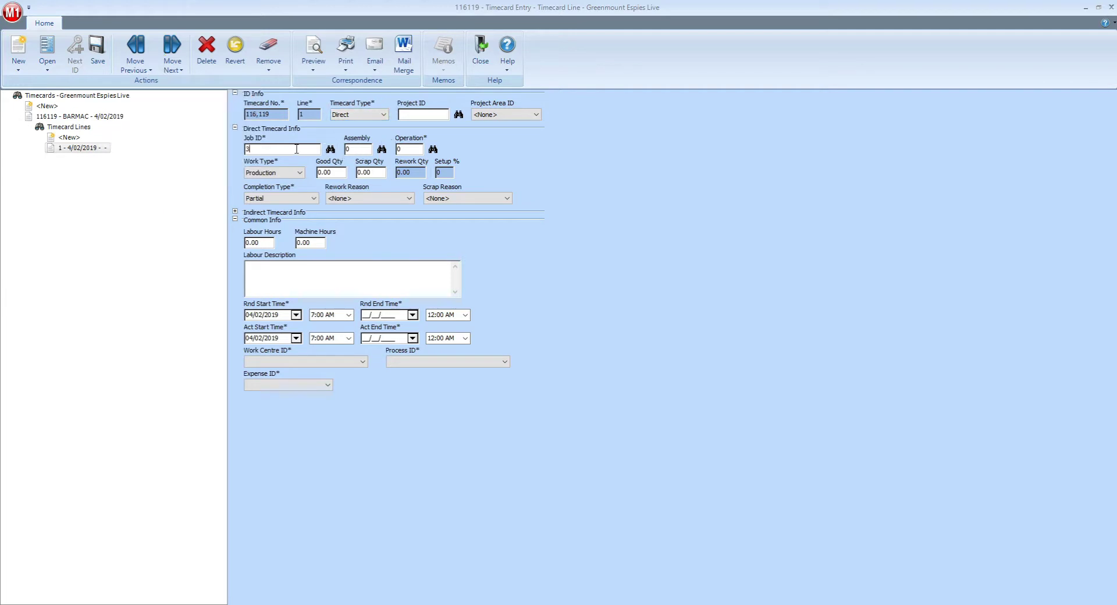
key("Tab")
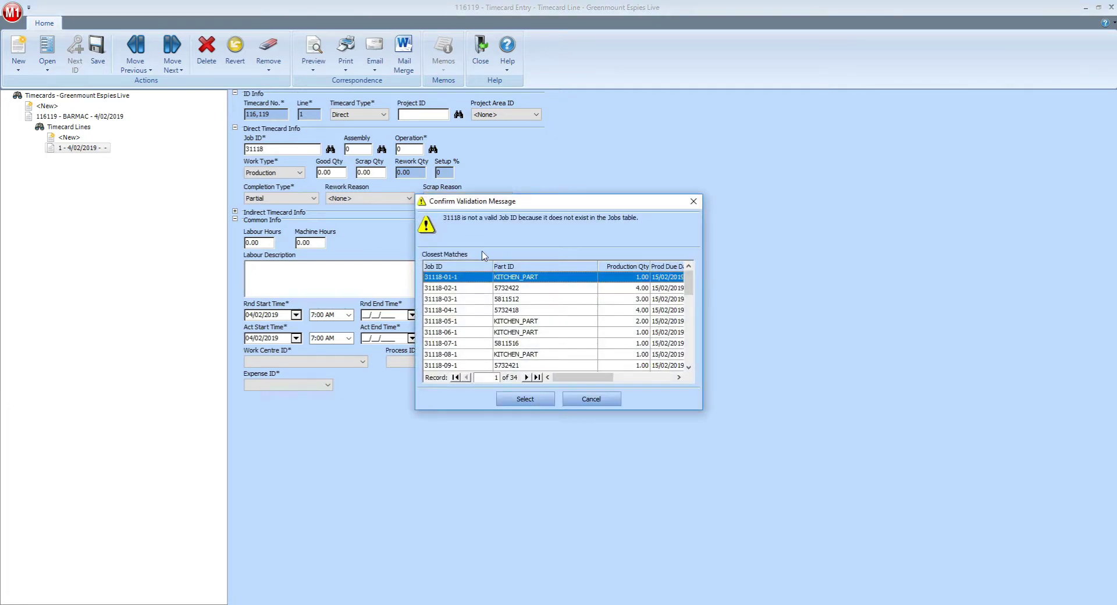
double_click(478, 281)
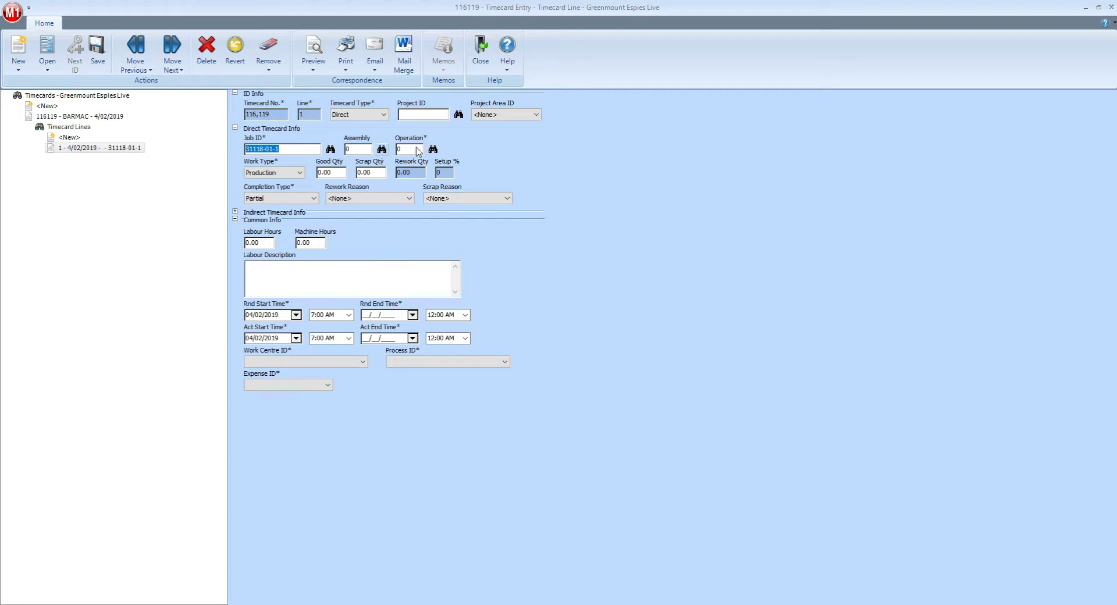
Step: Assign the job's Nesting operation (sequence 10) to the line, with Production as the work type
left_click(434, 151)
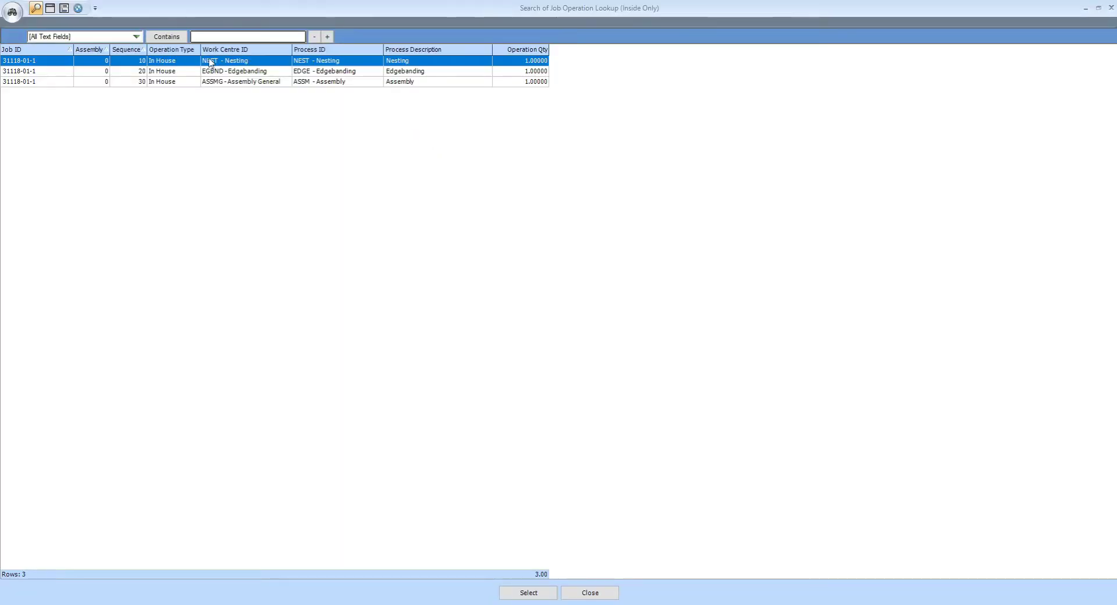
double_click(225, 64)
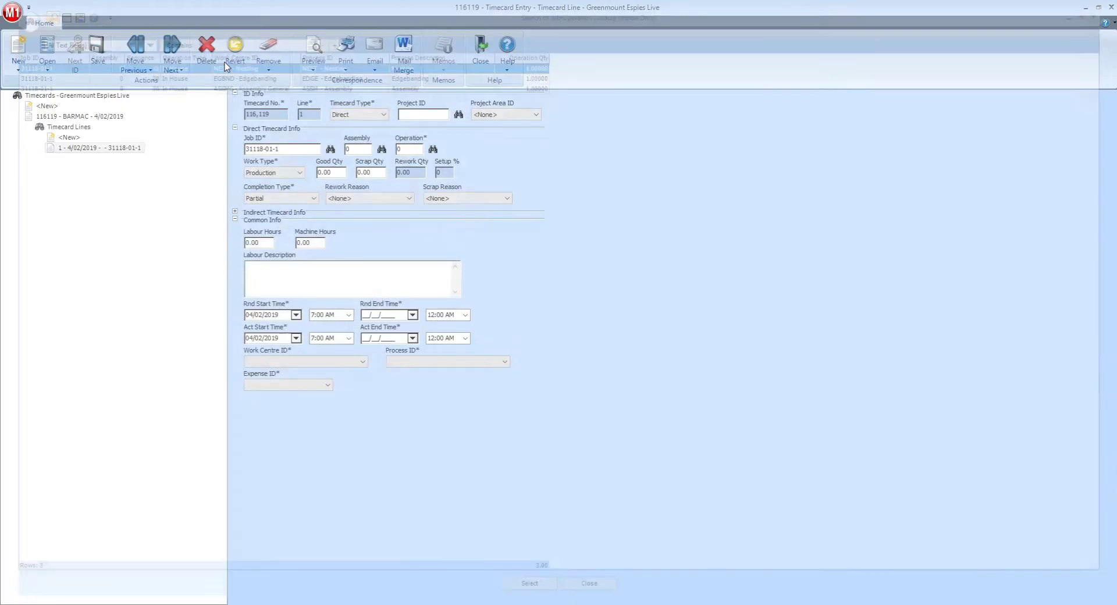
left_click(280, 173)
left_click(277, 194)
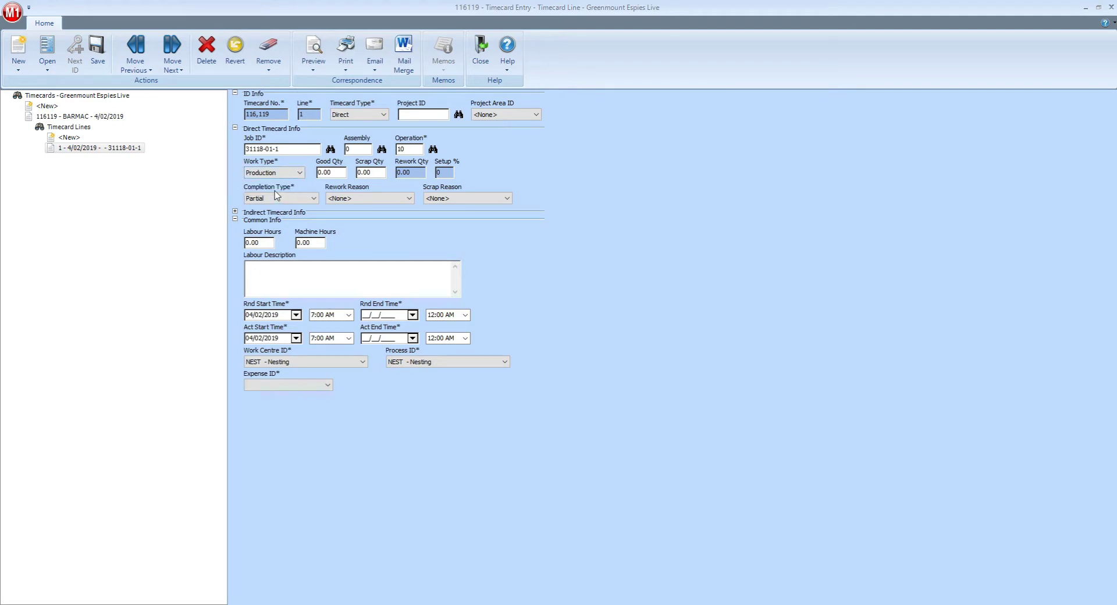
Step: Set the line's completion type to Rework Complete with Assembly Issue as the rework reason
left_click(273, 199)
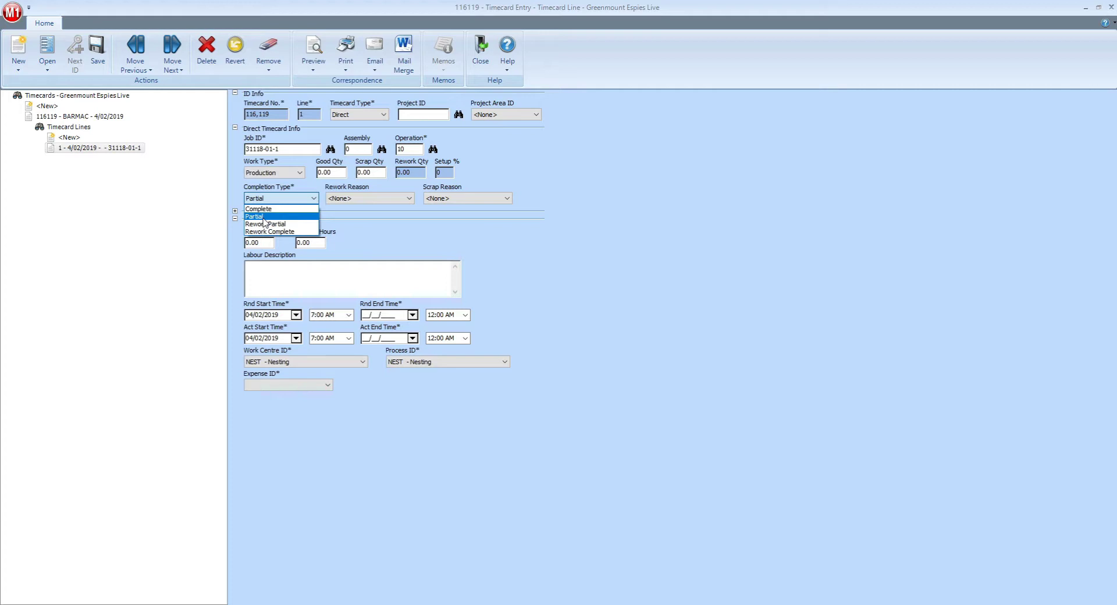
left_click(294, 232)
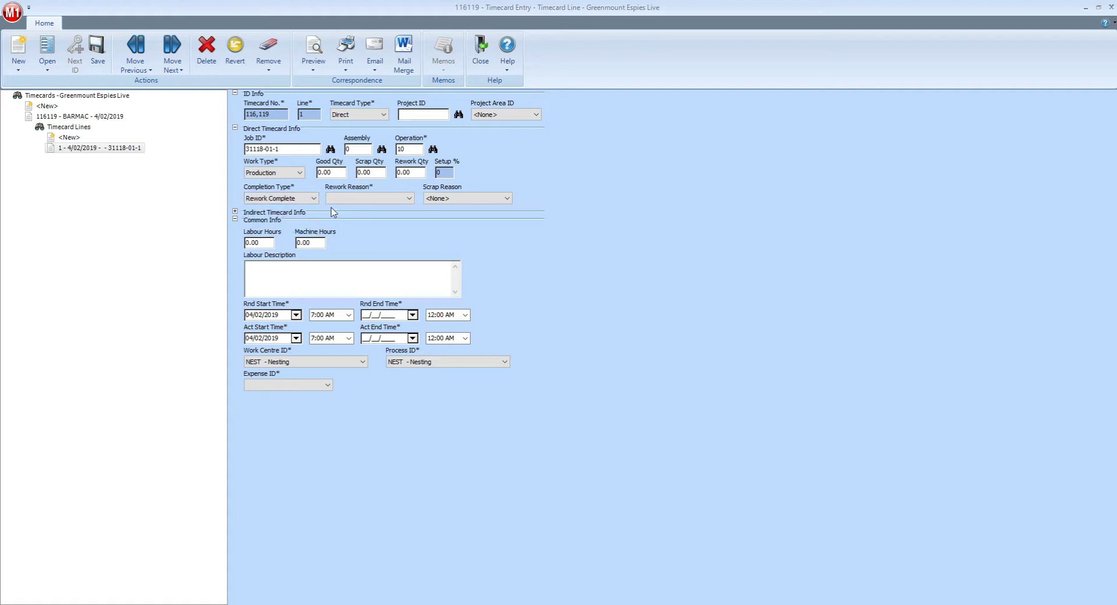
left_click(347, 198)
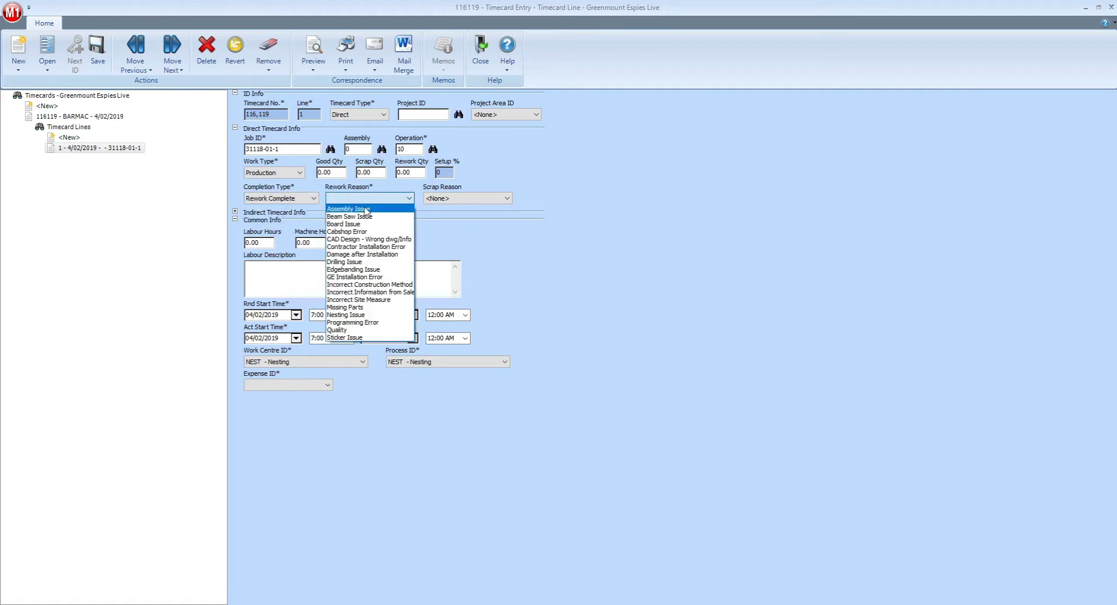
left_click(368, 211)
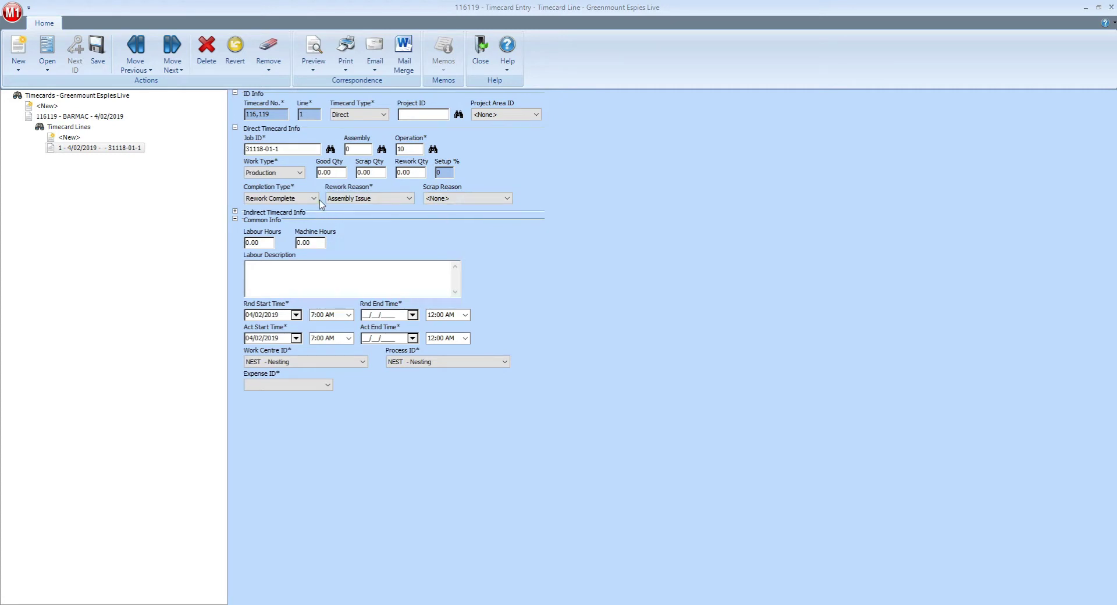
Step: Change the line's timecard type to Indirect, with indirect ID INWRD - Inwards Goods and expense ID IND - Indirect
left_click(354, 118)
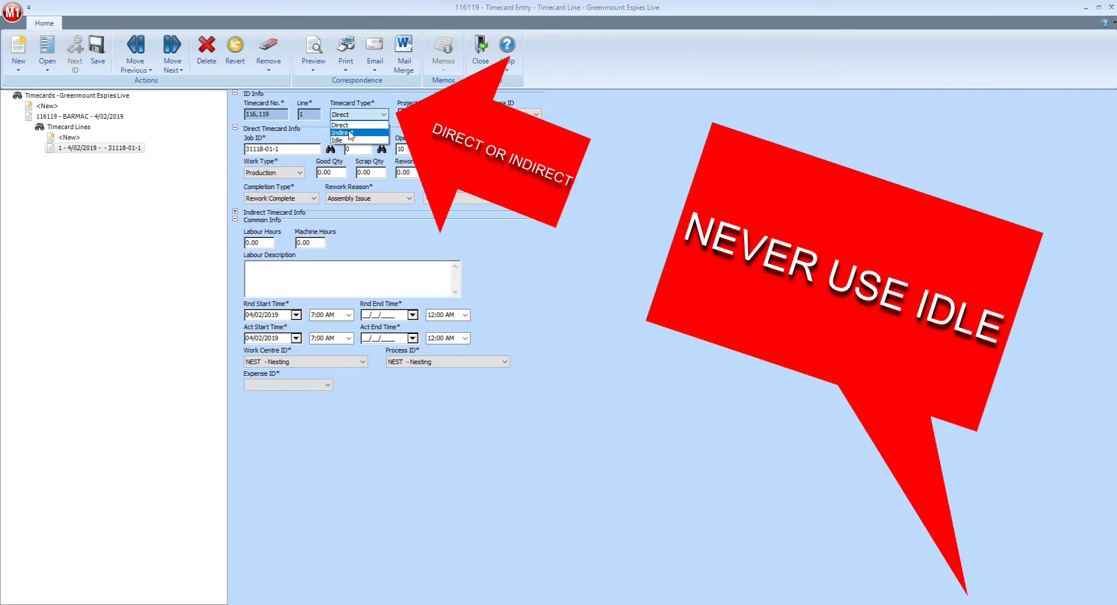
left_click(349, 133)
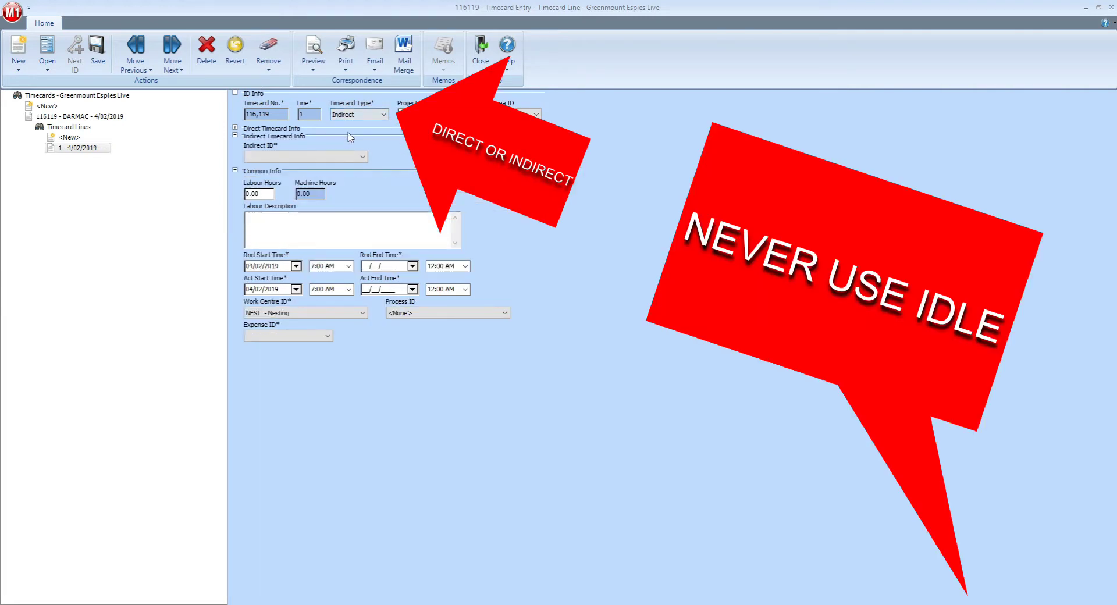
left_click(313, 157)
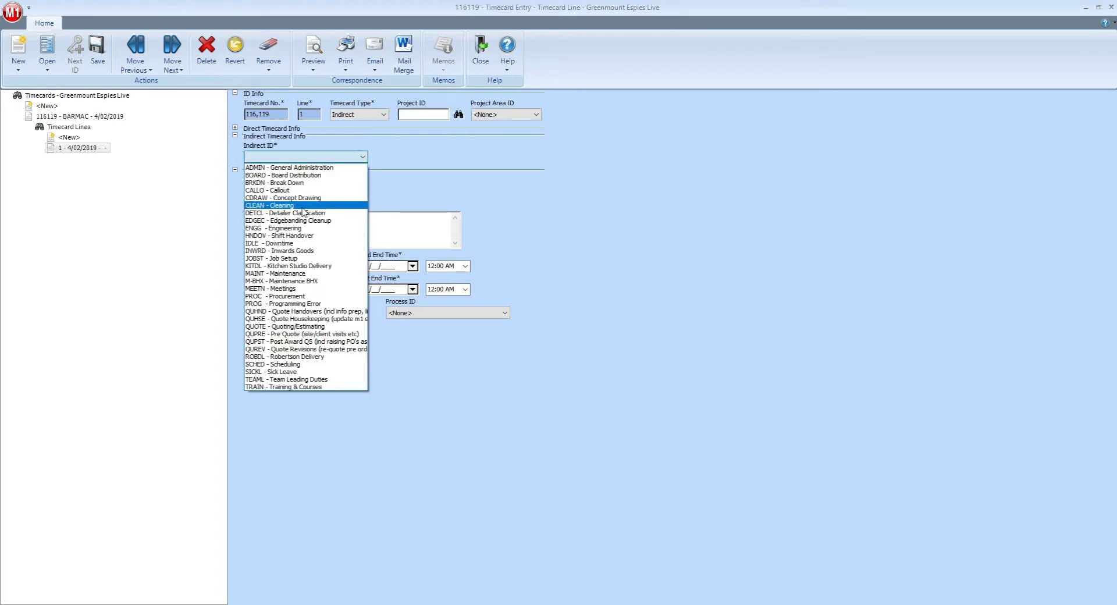
left_click(310, 251)
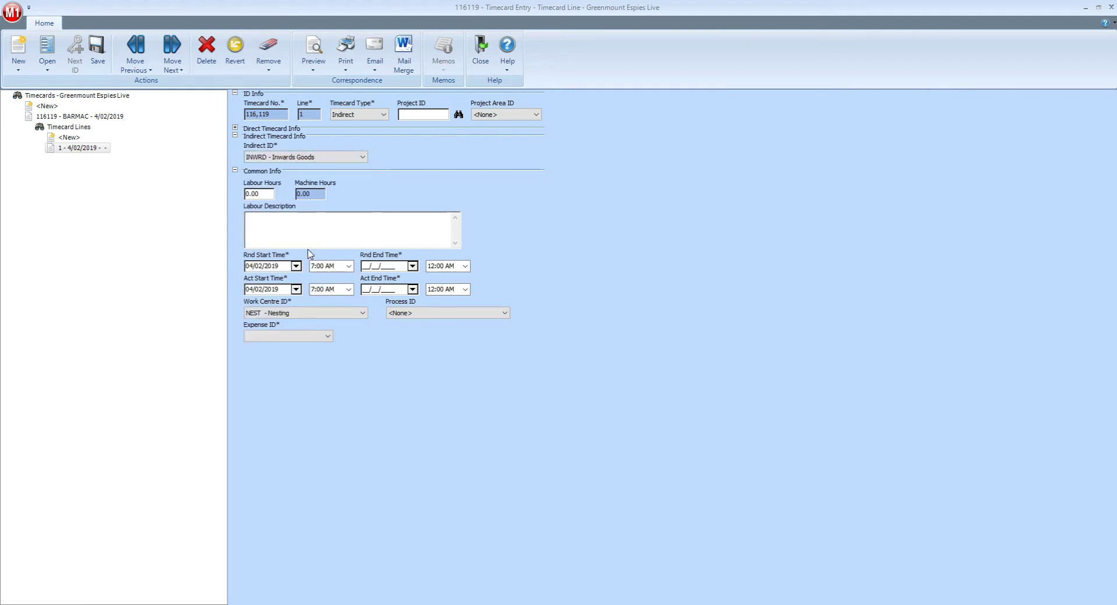
left_click(285, 336)
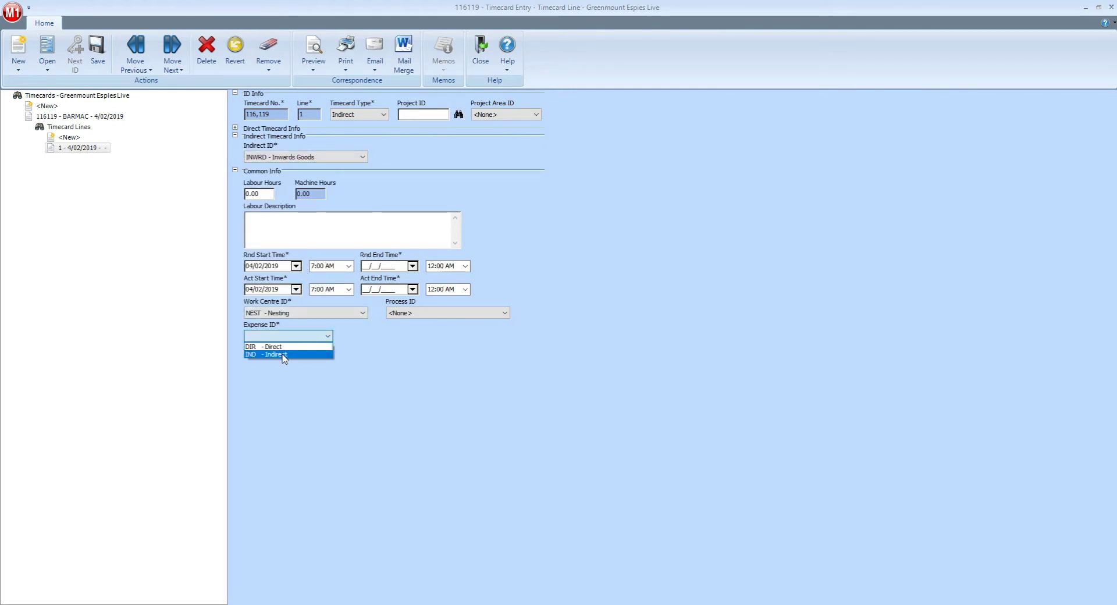
left_click(283, 355)
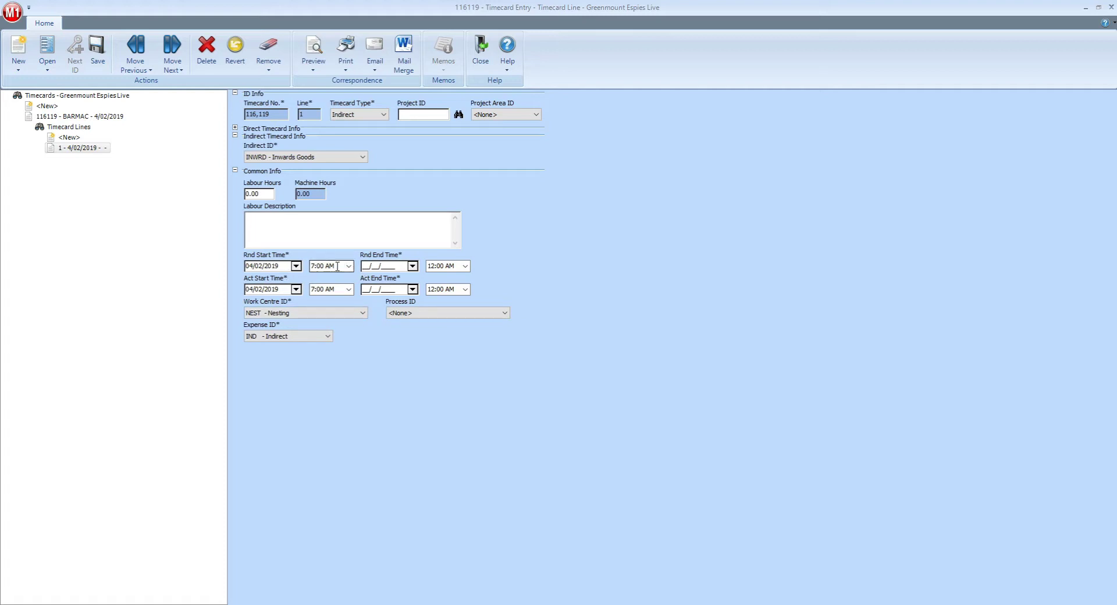
Step: Set the line's end date to 04/02/2019 and both its rounded and actual end times to 8:00 AM
left_click(413, 266)
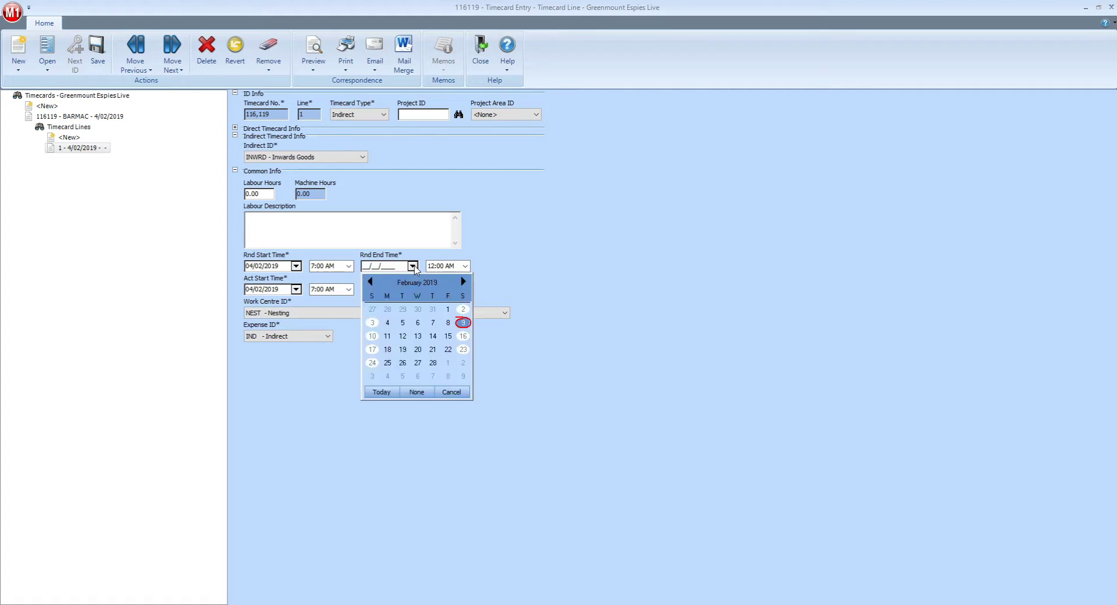
left_click(387, 323)
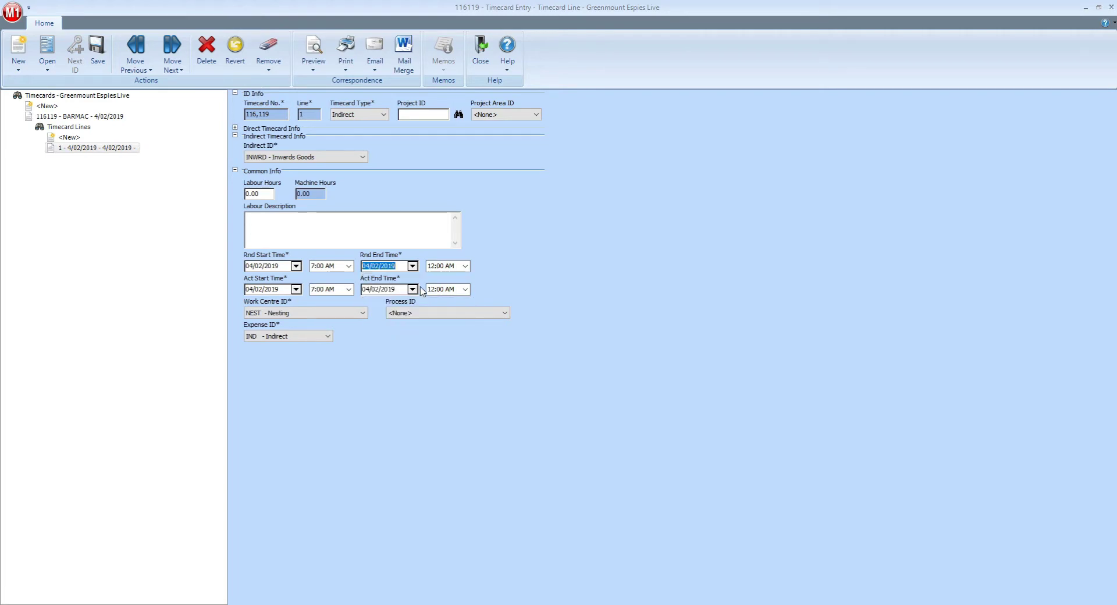
left_click(465, 265)
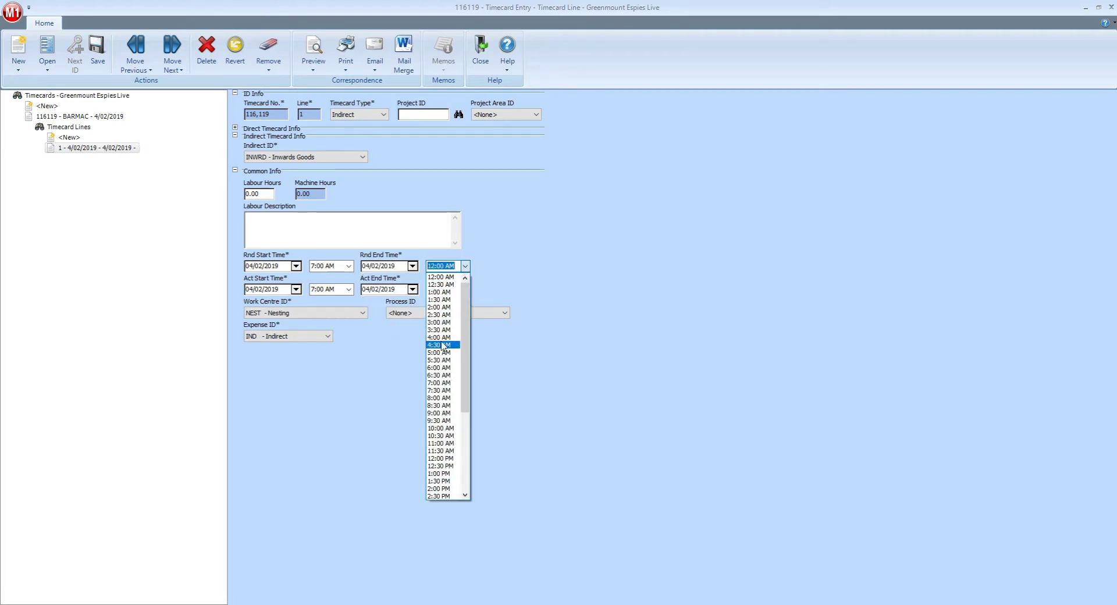
left_click(443, 398)
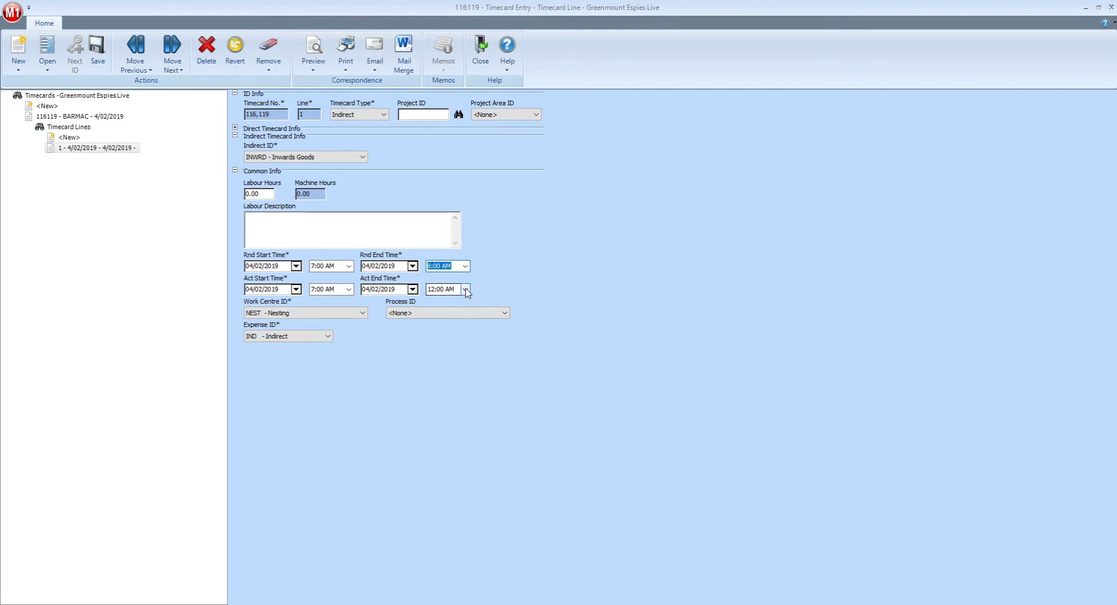
left_click(466, 289)
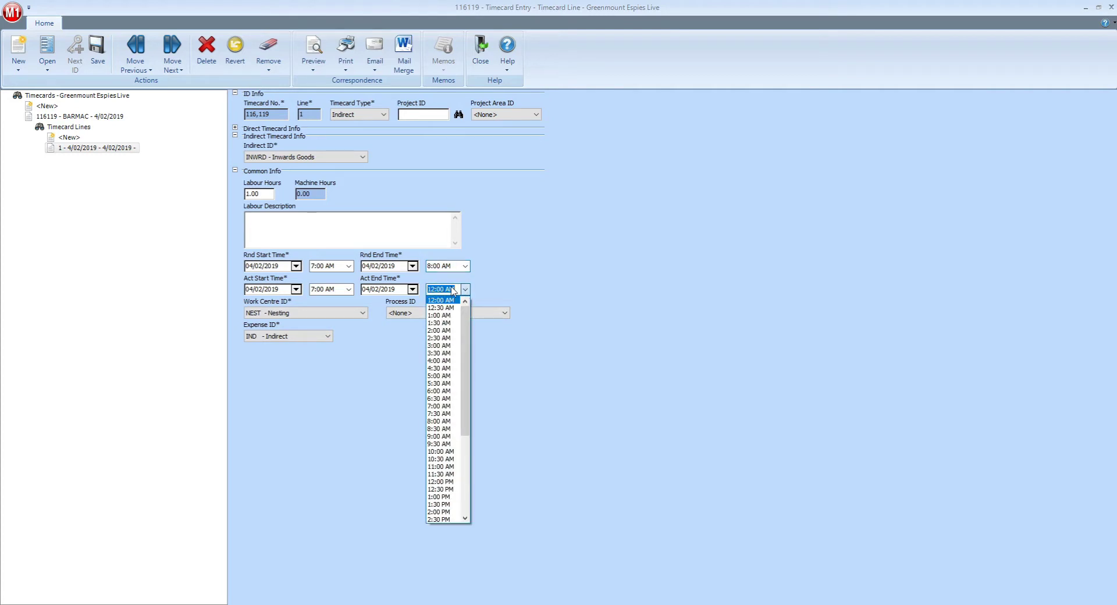
left_click(442, 421)
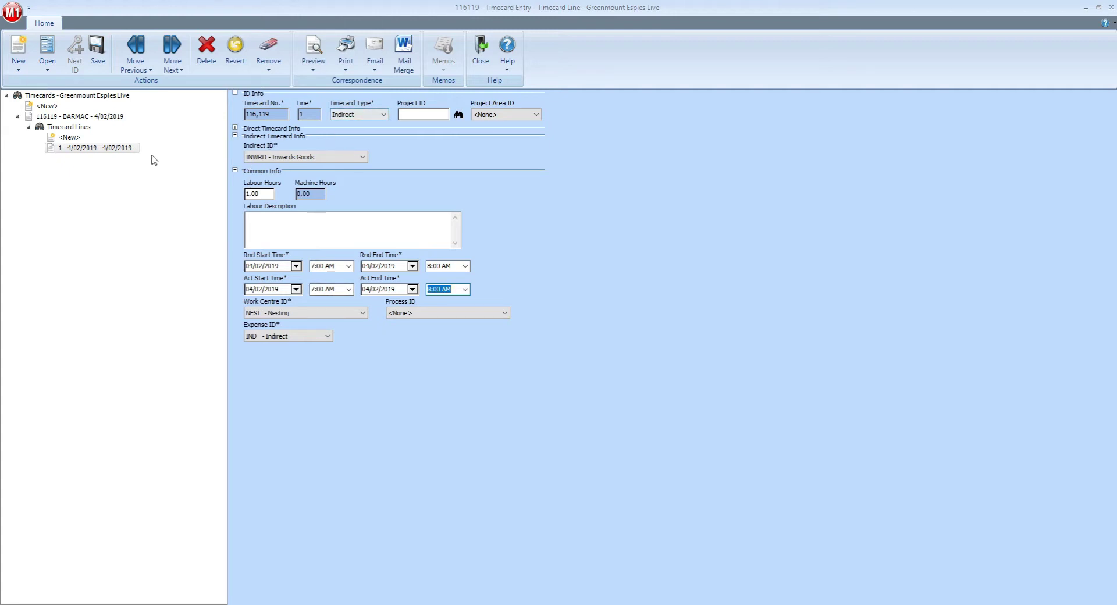
Step: Add a second timecard line of type Direct for job 31118-01-1, operation 10
left_click(71, 140)
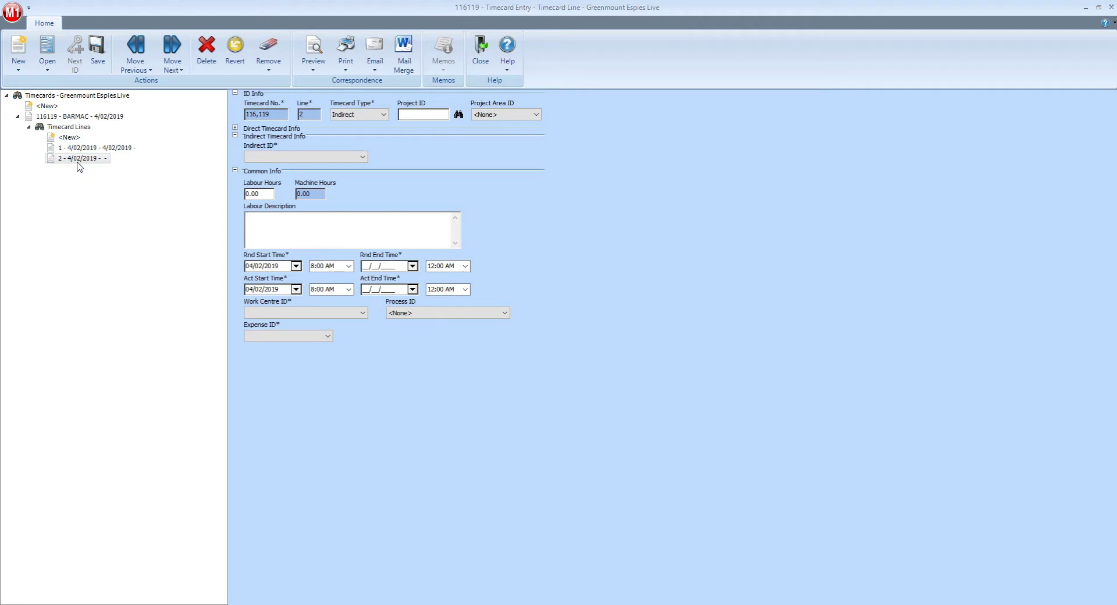
left_click(359, 114)
left_click(334, 139)
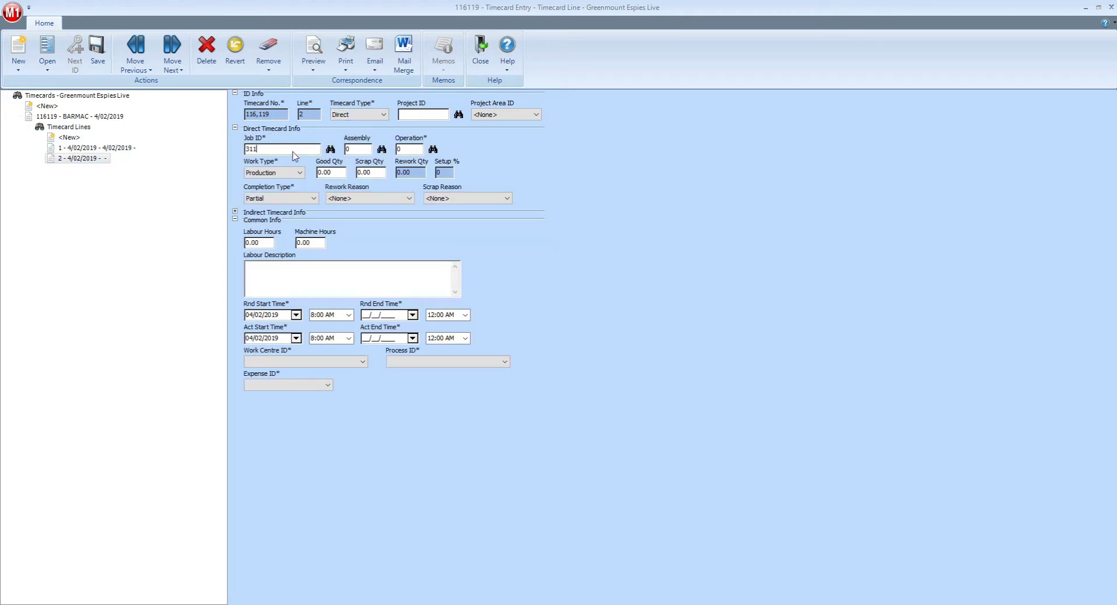
key("Tab")
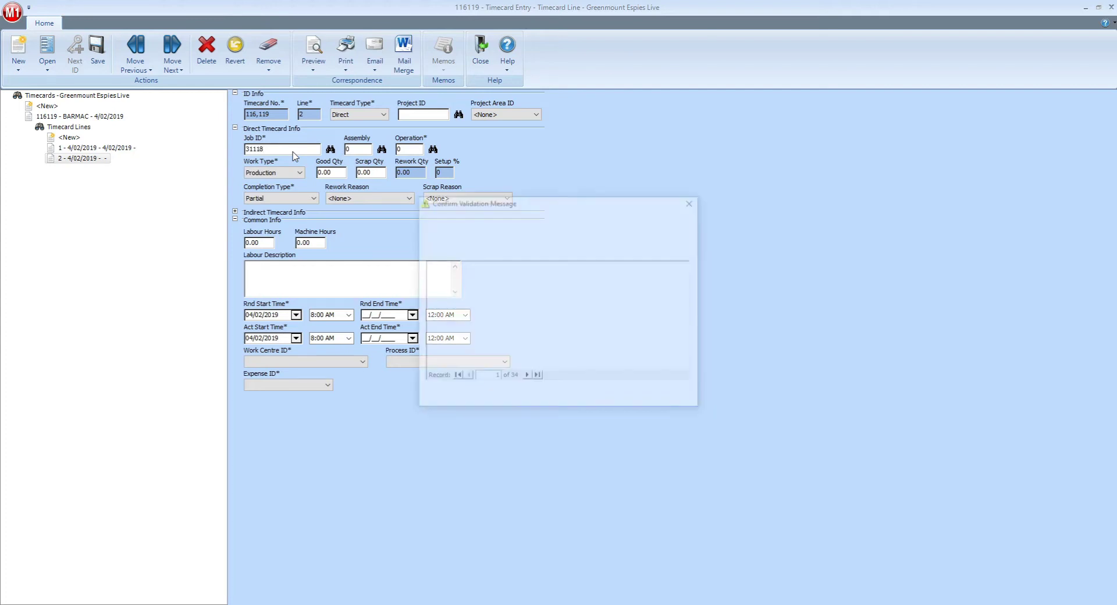
key("Return")
left_click(414, 150)
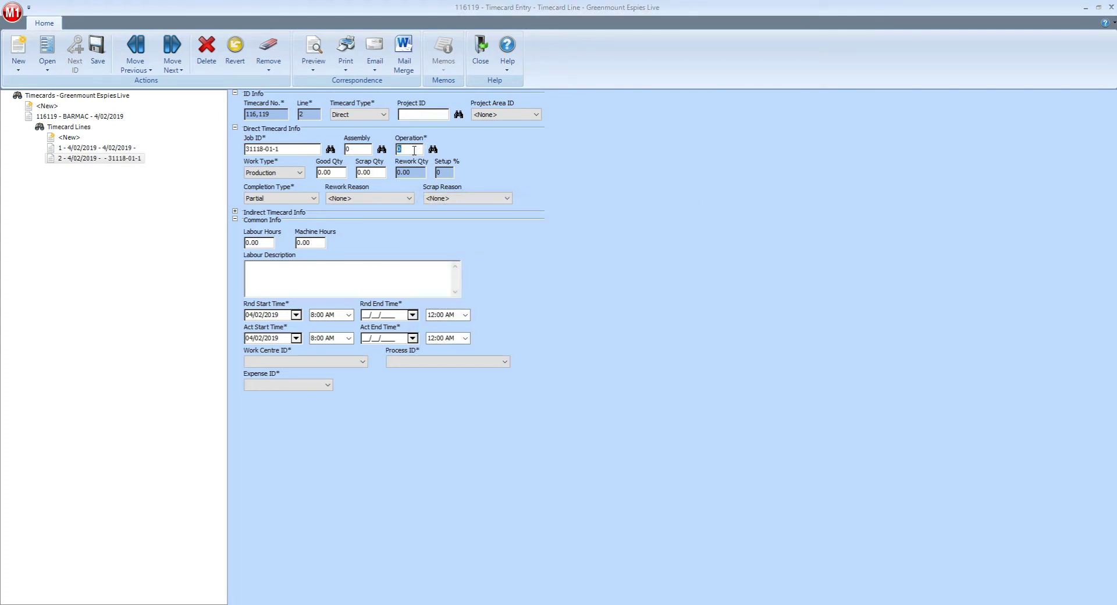
key("Tab")
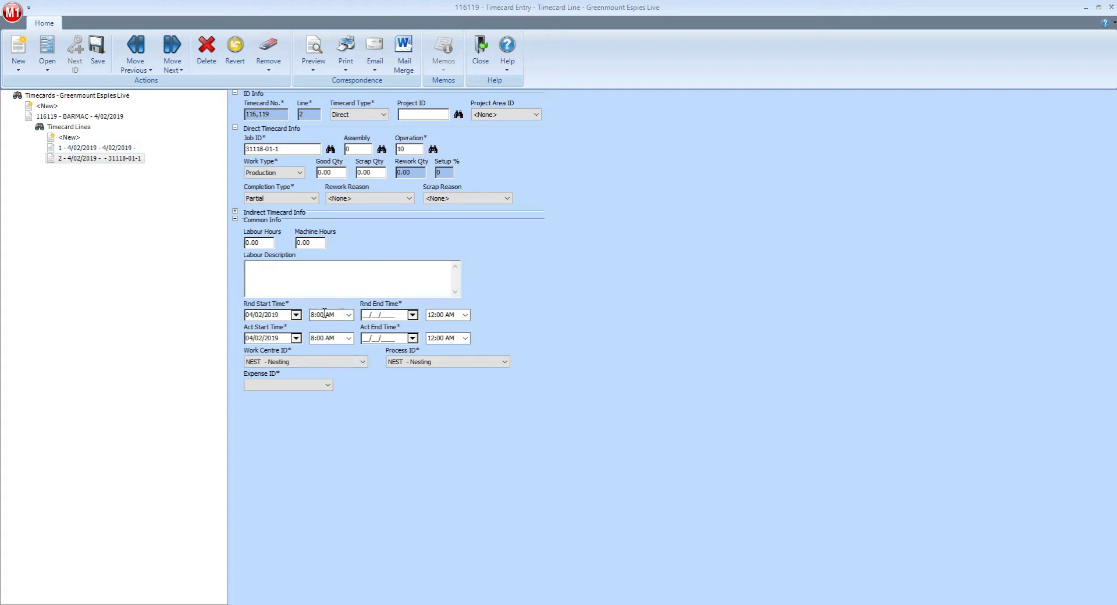
Step: Set the second line's end date to 04/02/2019, both end times to 11:00 AM, and the expense ID to DIR - Direct
left_click(412, 314)
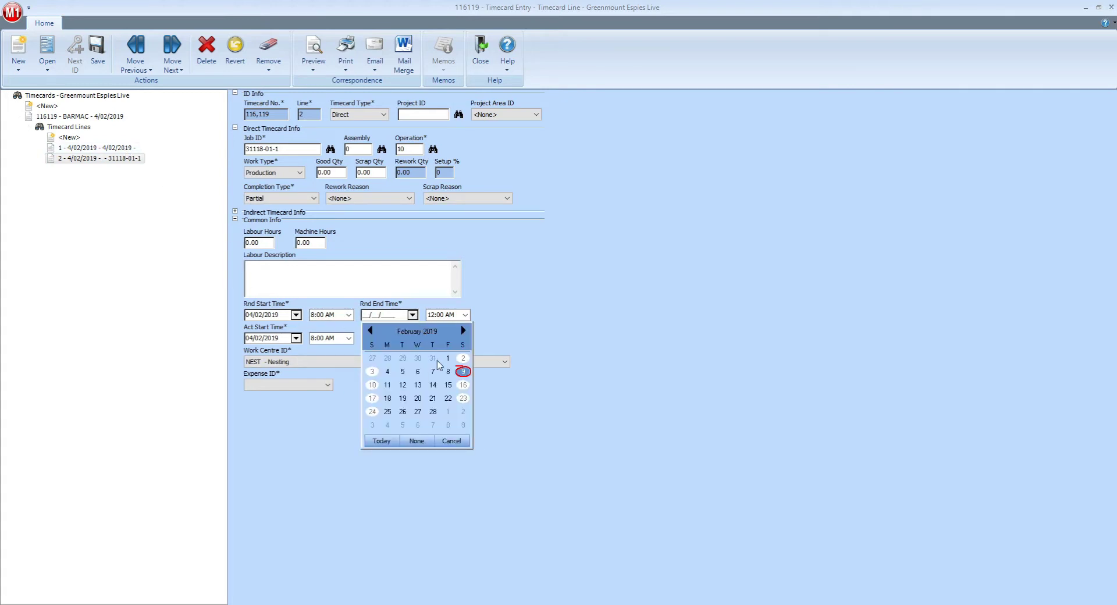
left_click(387, 371)
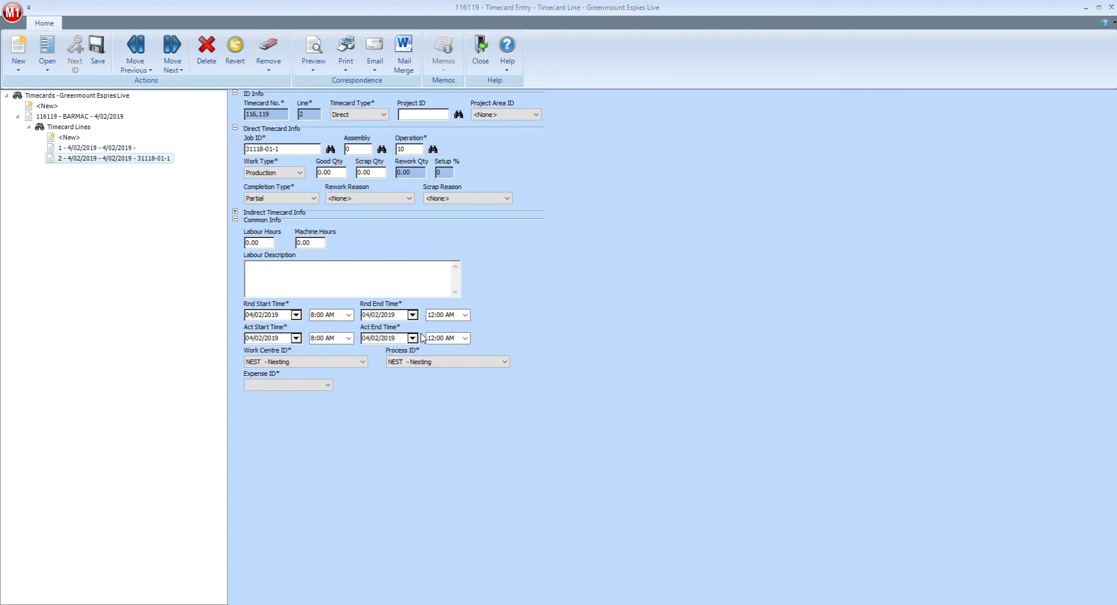
left_click(465, 315)
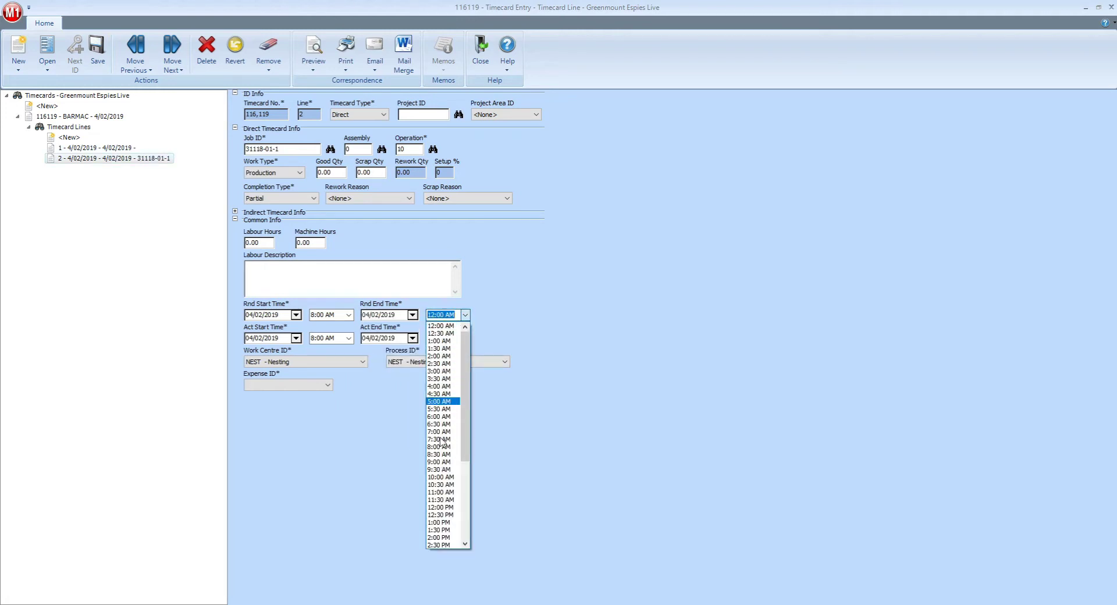
left_click(440, 492)
left_click(465, 338)
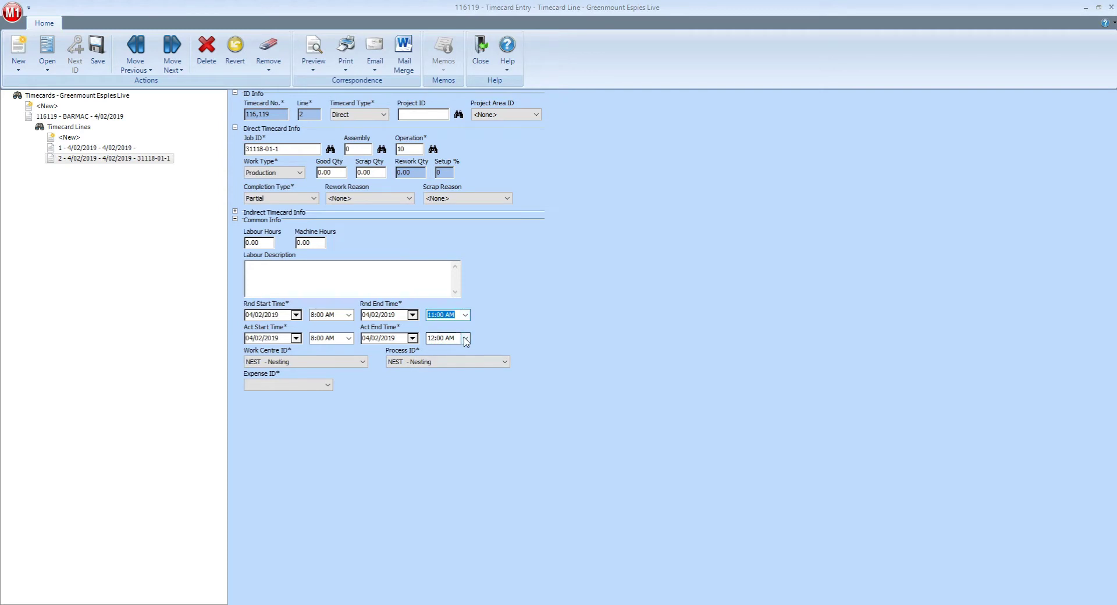
left_click(449, 515)
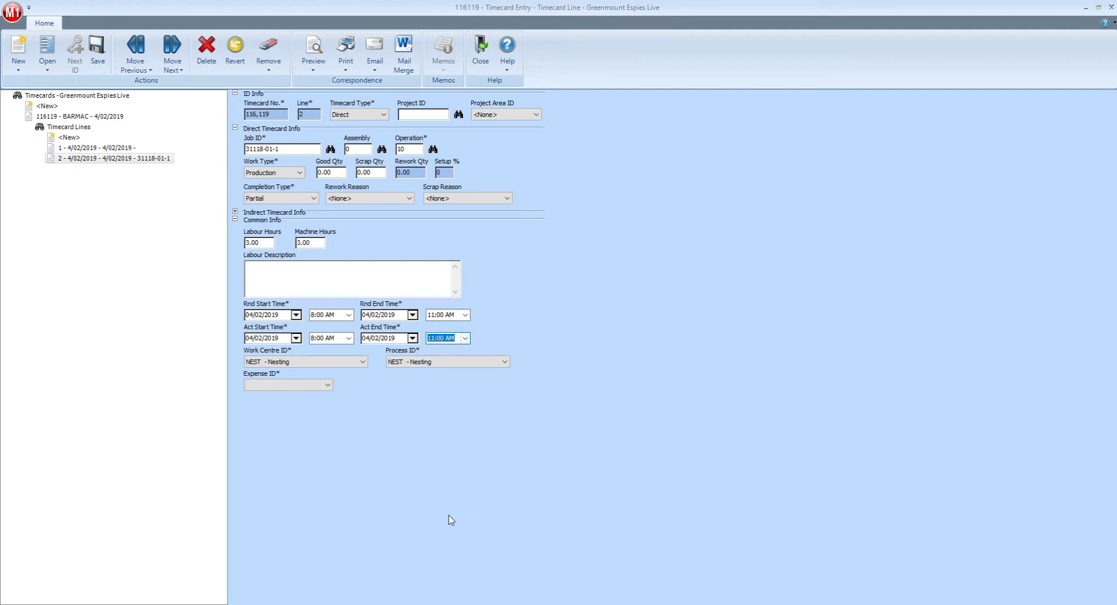
left_click(321, 385)
left_click(281, 395)
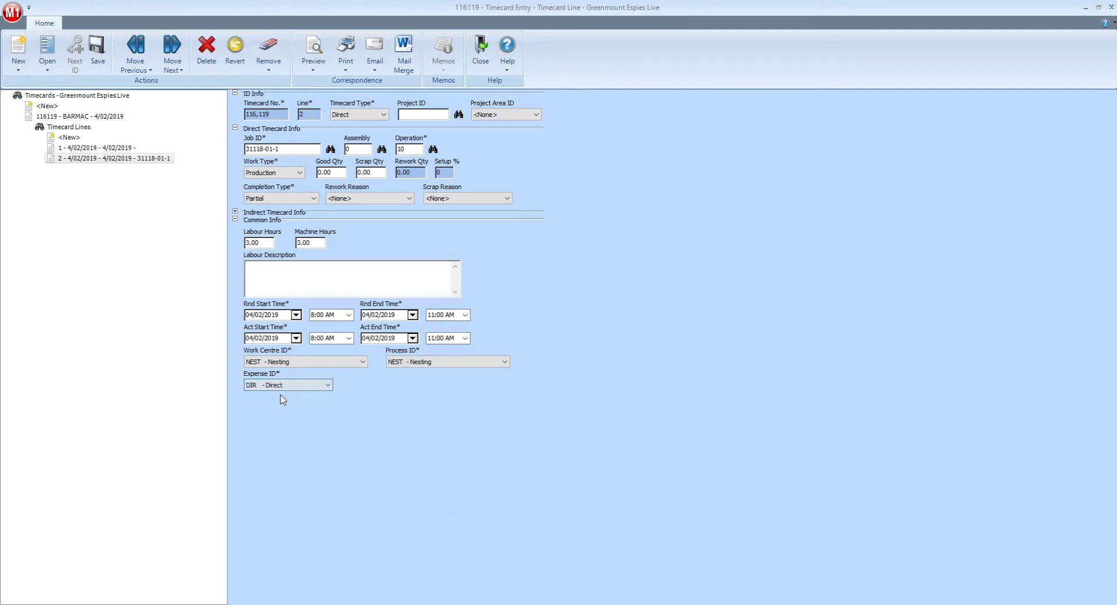
Step: Add a third timecard line for job 31119-01-1 with its Edgebanding operation (sequence 40)
left_click(76, 138)
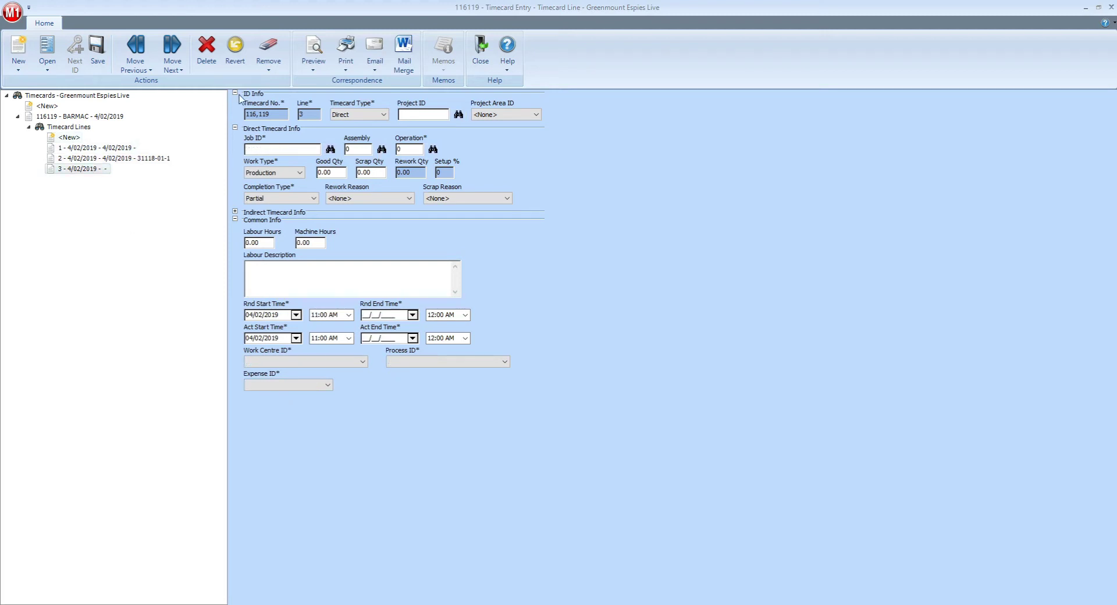
type("31119")
key("Tab")
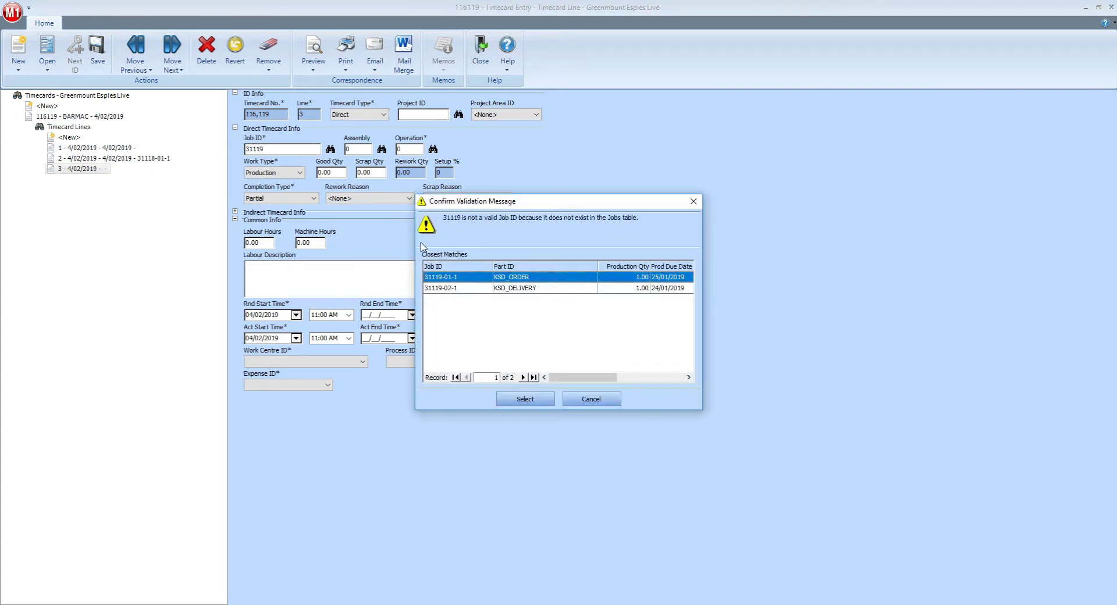
double_click(474, 279)
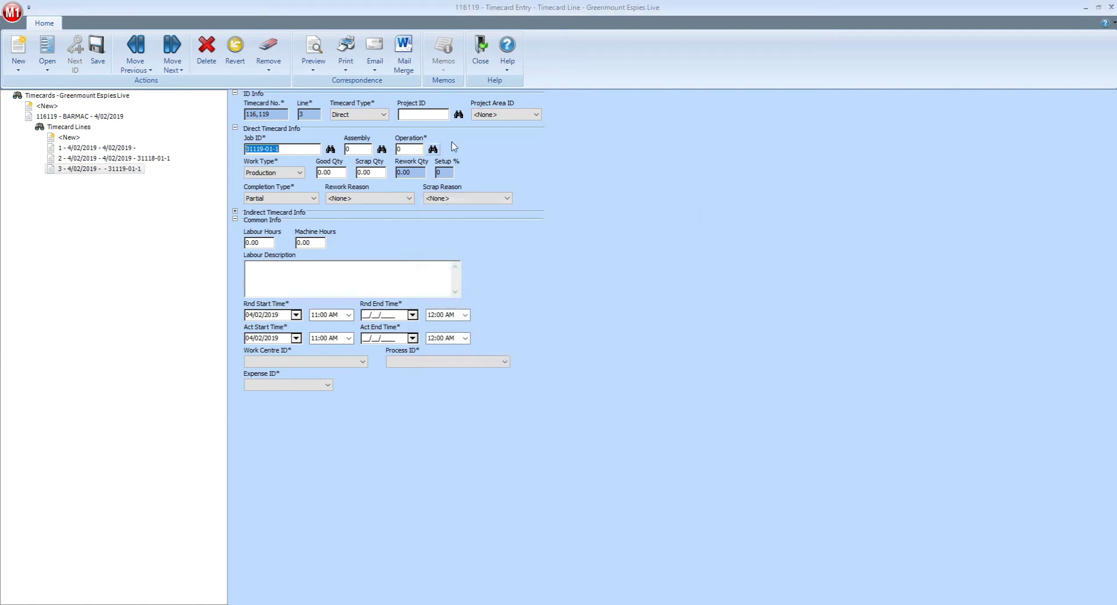
left_click(433, 150)
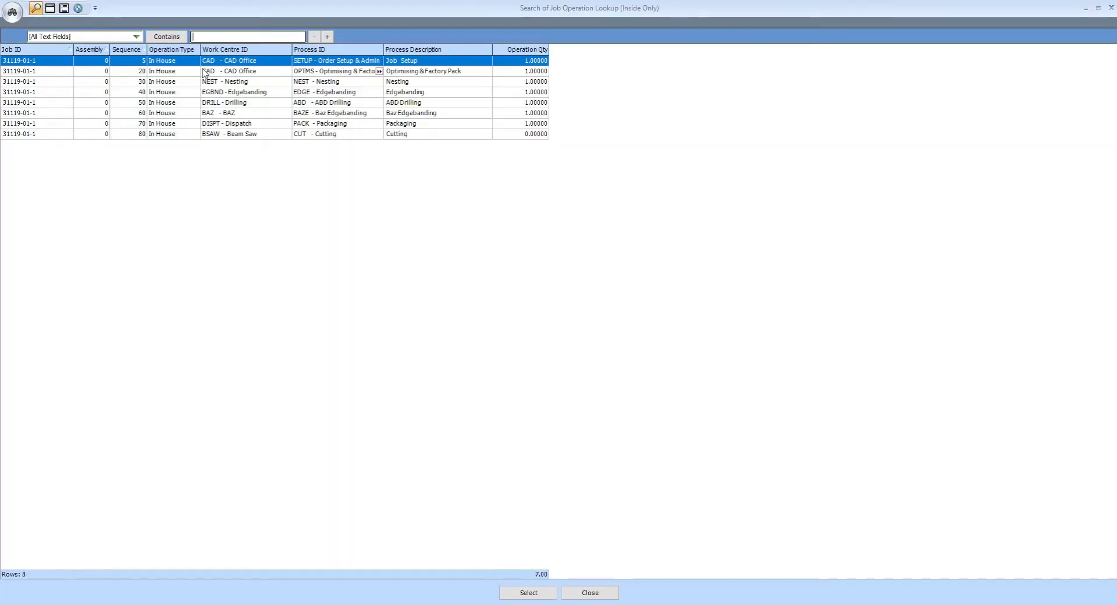
double_click(223, 92)
Step: Set the third line's end date to 04/02/2019 and its expense ID to DIR - Direct
left_click(314, 315)
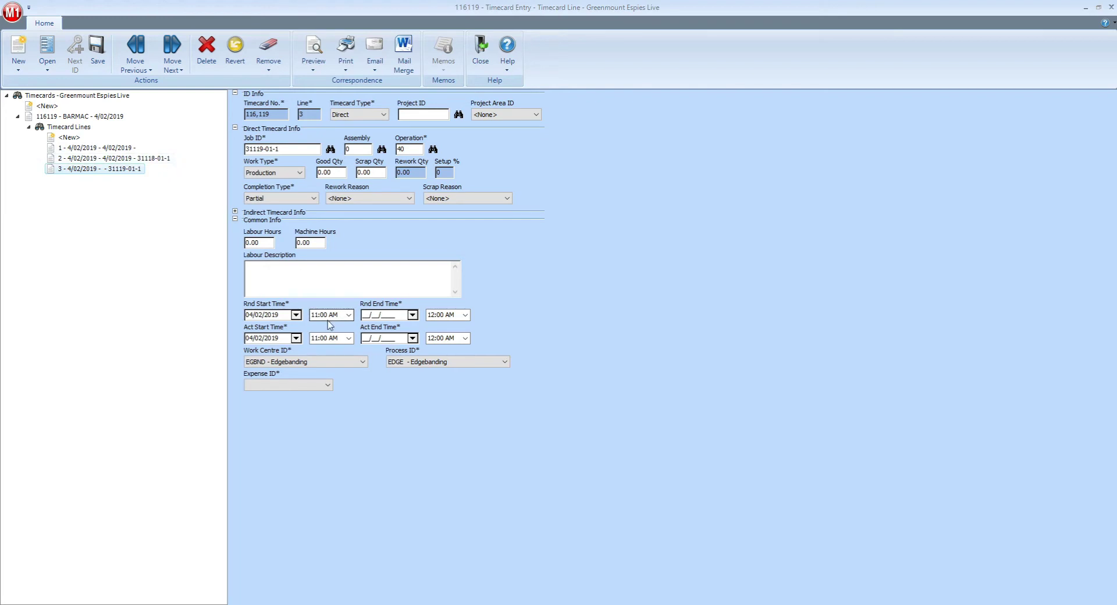
left_click(413, 315)
left_click(388, 371)
left_click(465, 314)
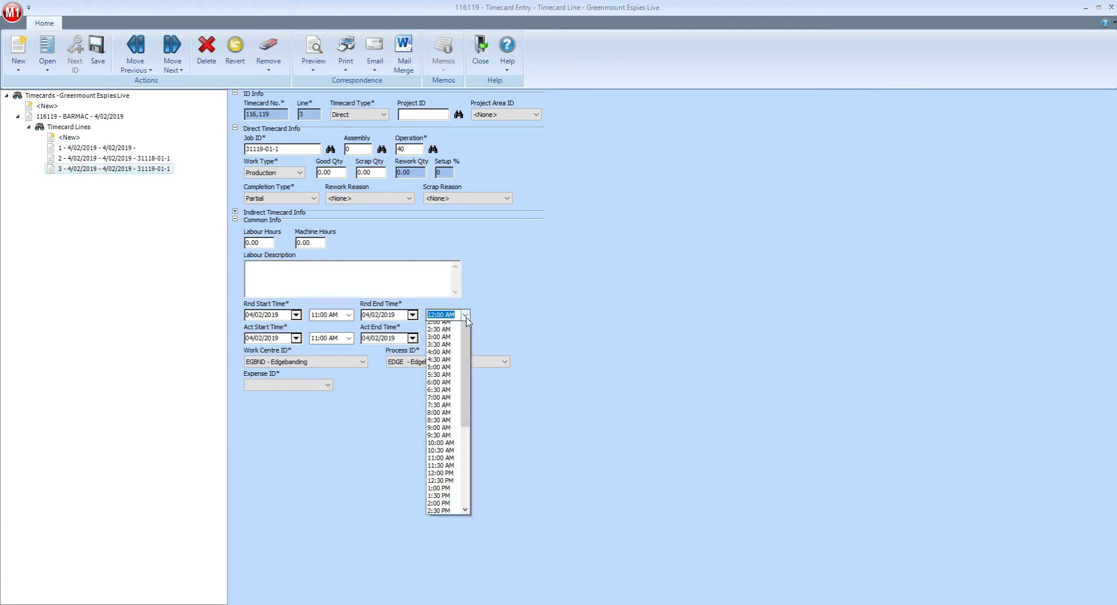
left_click(512, 287)
left_click(311, 386)
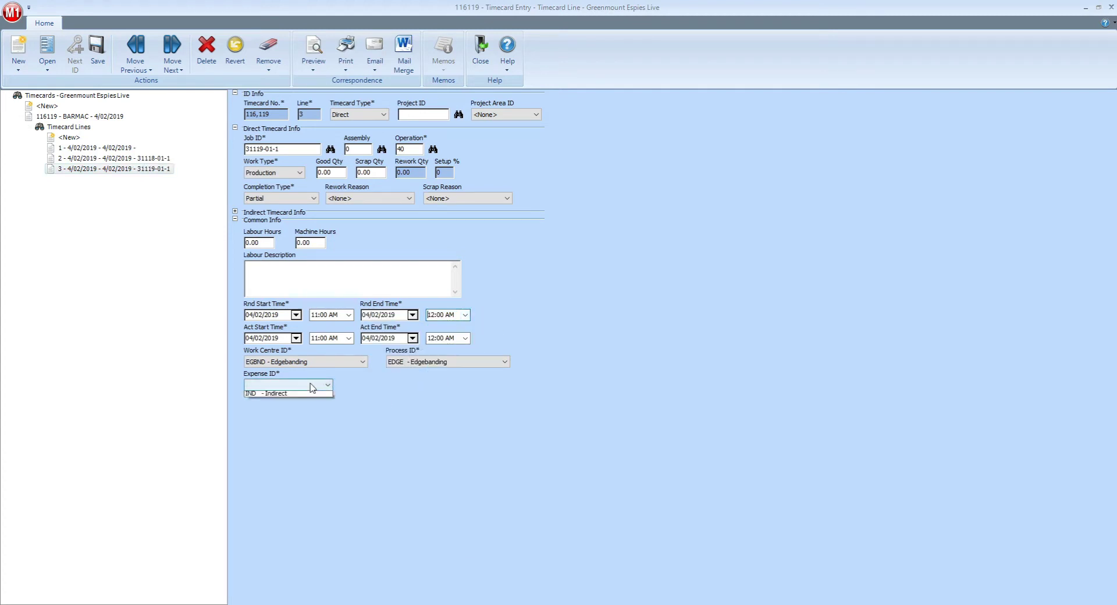
left_click(304, 395)
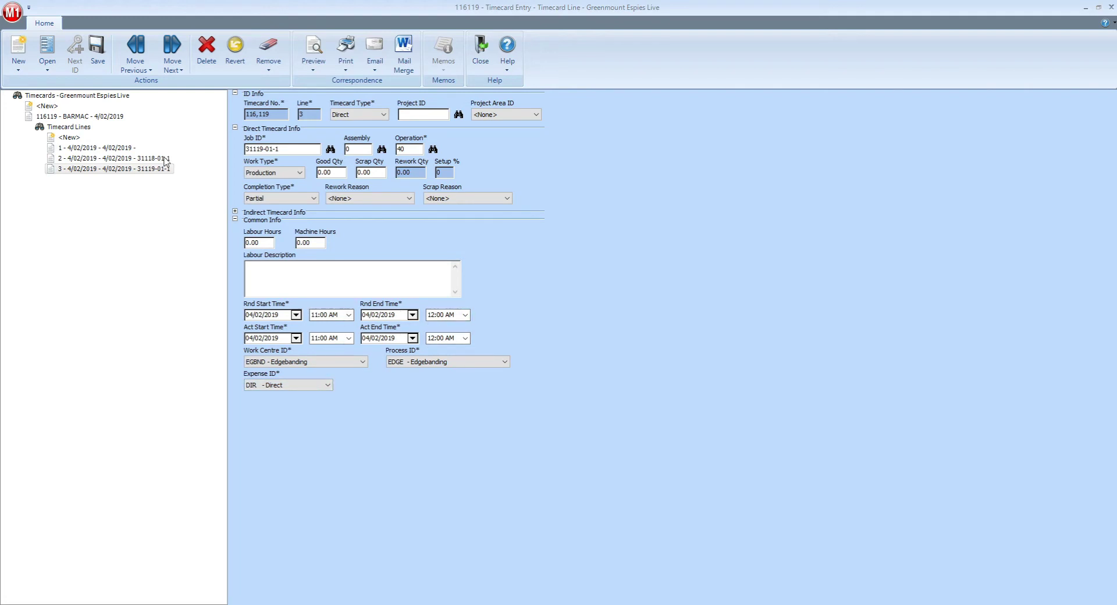
Step: Return to editing the third line and set both its rounded and actual end times to 12:00 PM
left_click(137, 159)
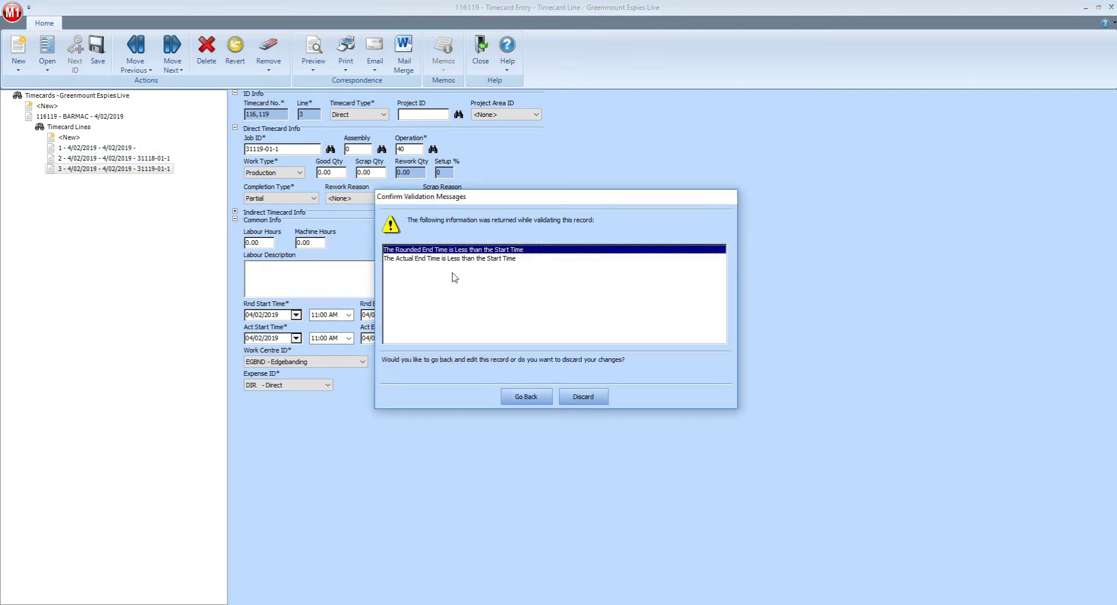
left_click(531, 396)
left_click(468, 314)
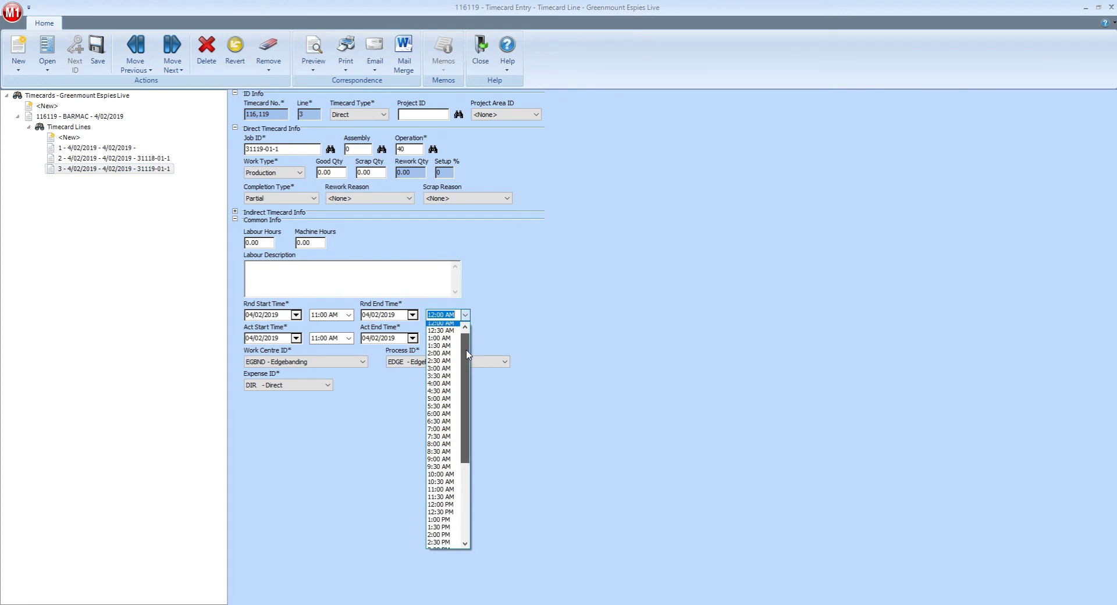
left_click(448, 493)
left_click(465, 338)
left_click(447, 530)
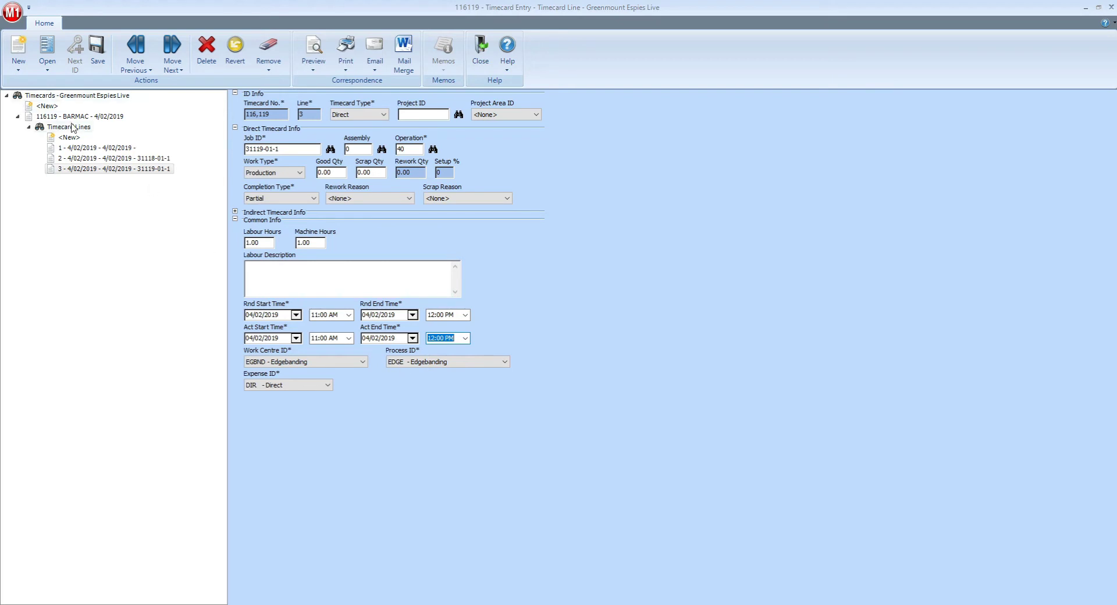
Step: Change the first timecard line's type to Direct and assign job 31118-01-1 to it
left_click(88, 117)
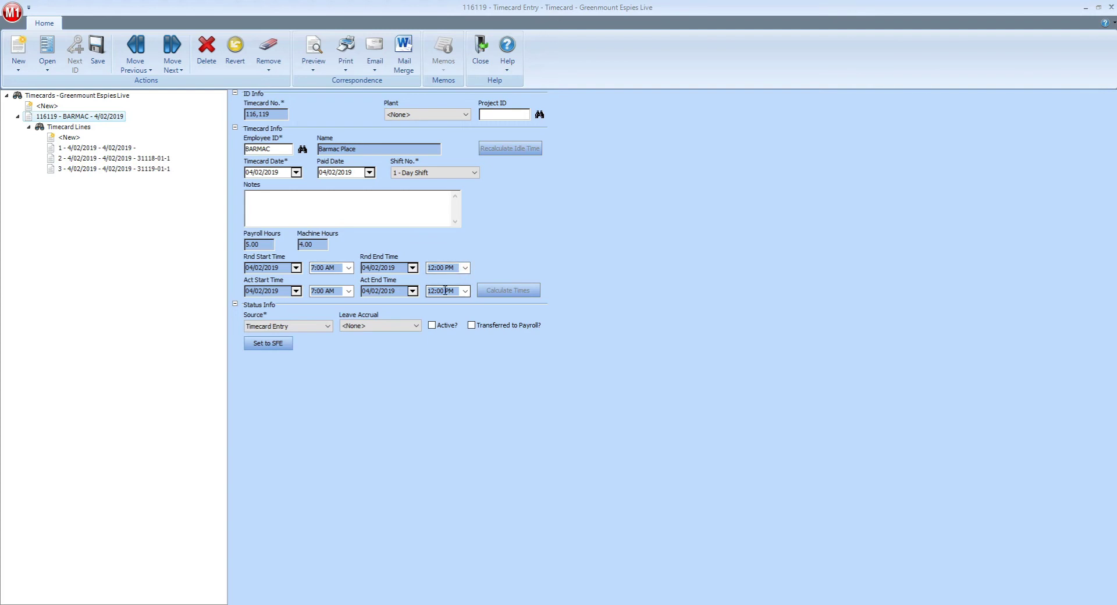
left_click(125, 150)
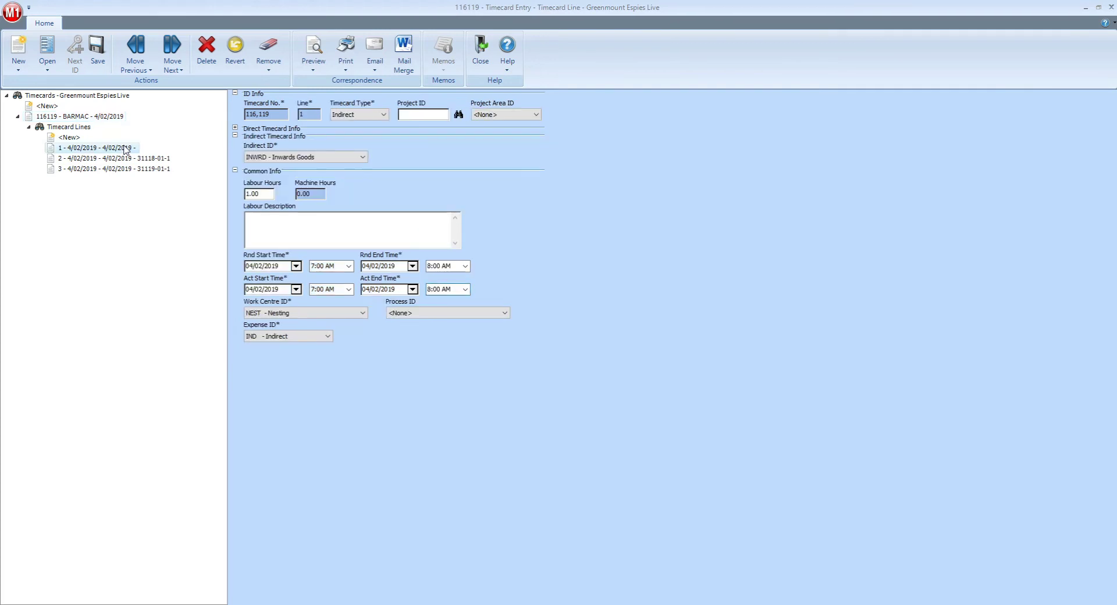
left_click(359, 115)
left_click(357, 125)
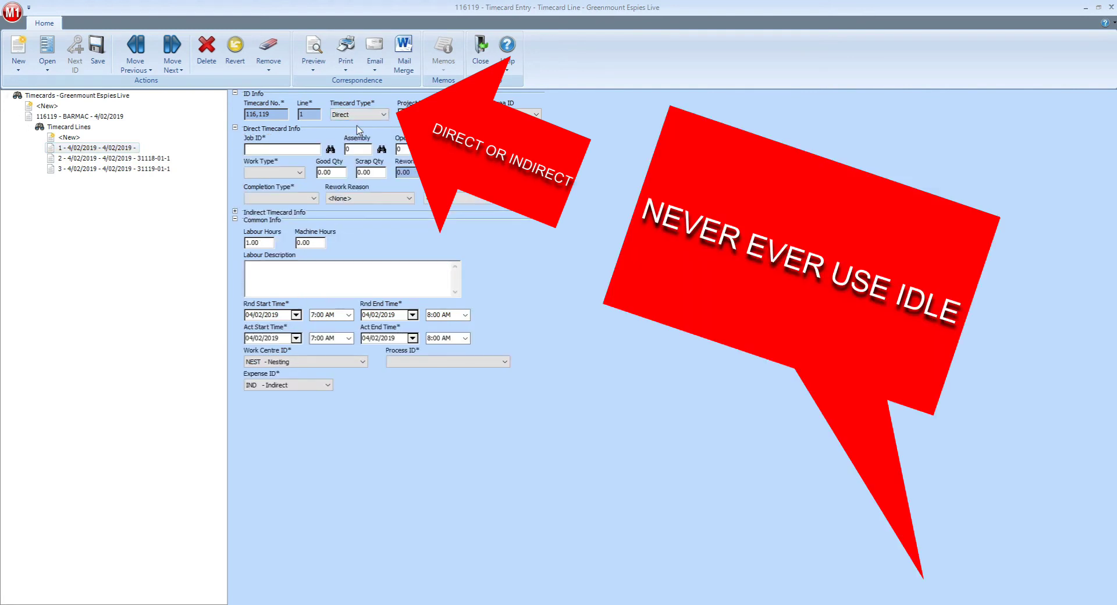
left_click(268, 149)
type("31")
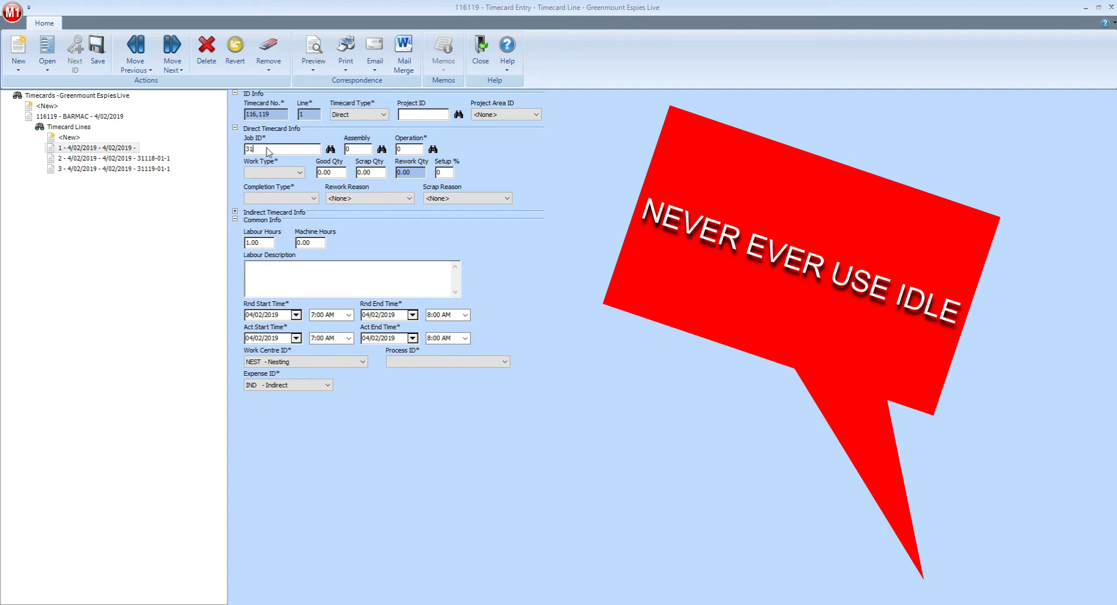
type("118")
key("Tab")
key("Return")
Step: Give the first line the Nesting operation (sequence 10), work type Production and completion type Partial
left_click(408, 152)
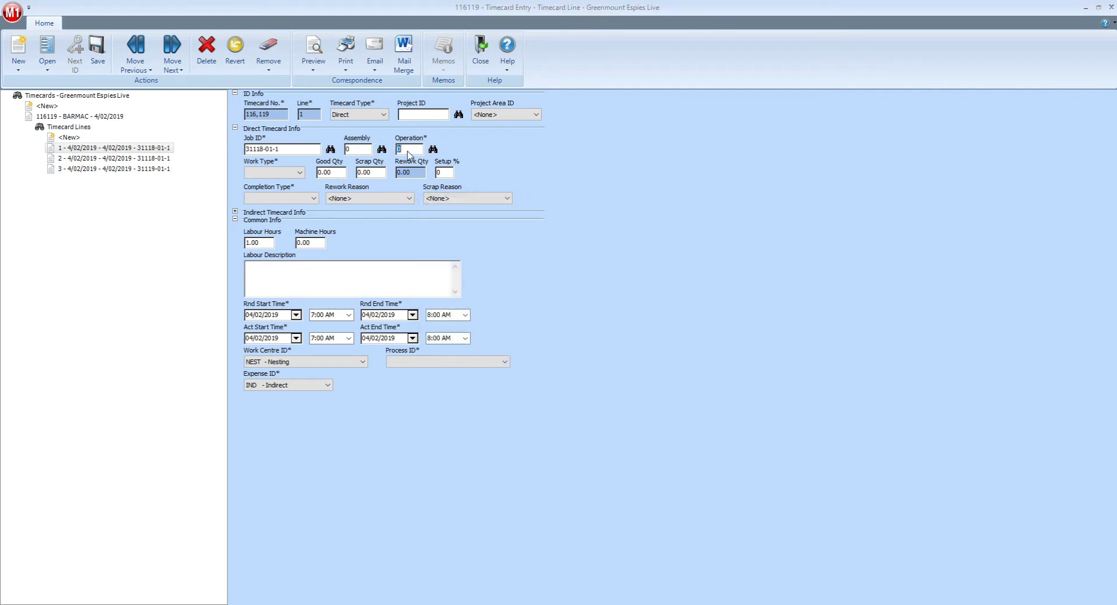
left_click(433, 149)
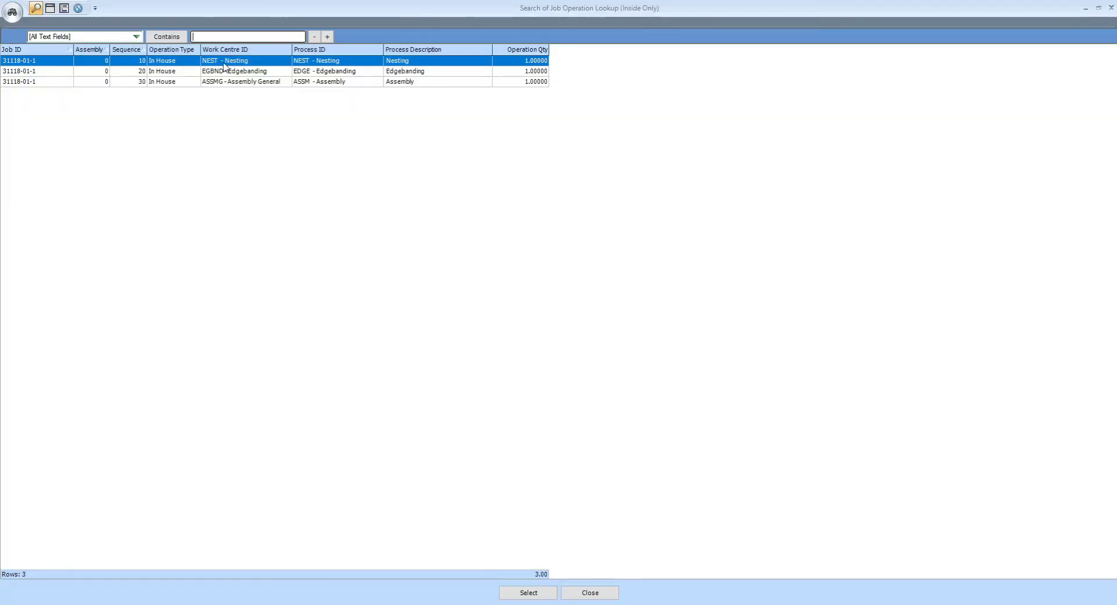
double_click(225, 61)
left_click(269, 173)
left_click(267, 192)
left_click(267, 198)
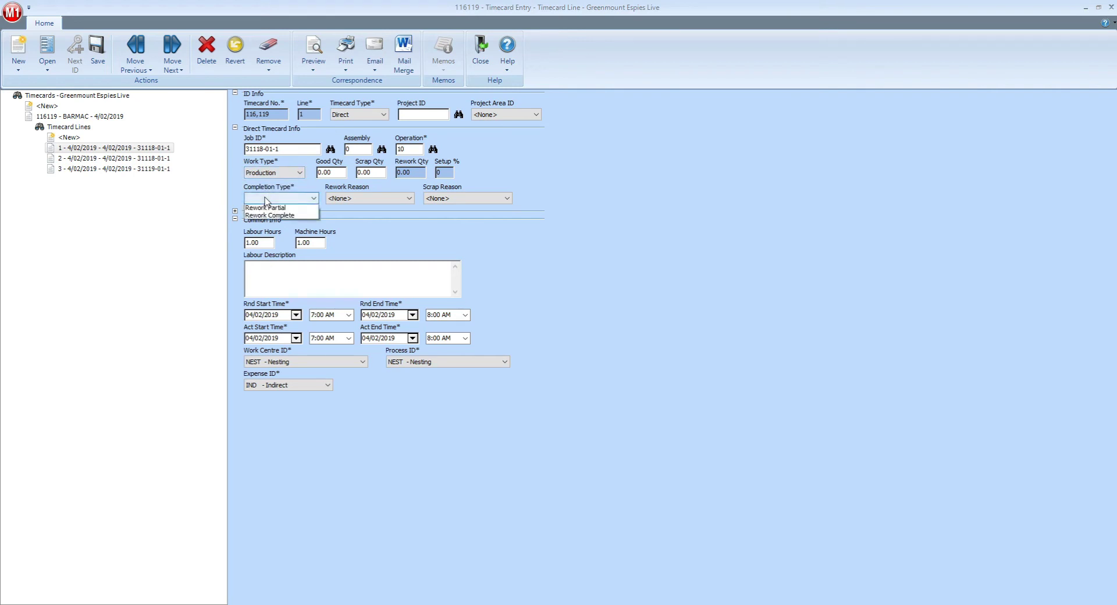
left_click(271, 216)
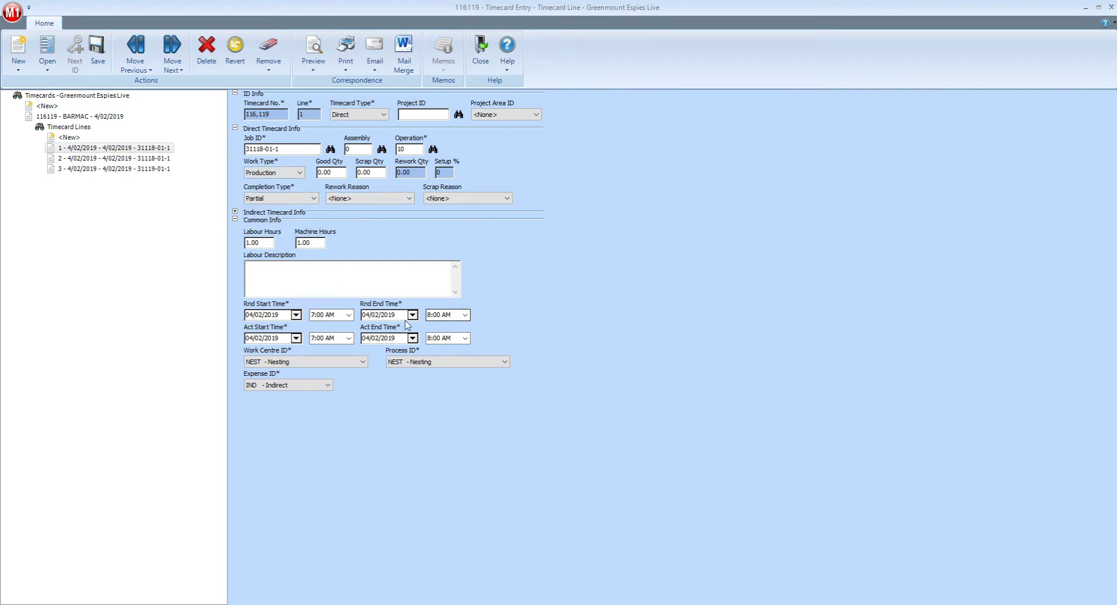
Step: Choose the first line's expense ID and save the timecard
left_click(308, 385)
left_click(282, 403)
left_click(97, 51)
left_click(69, 138)
left_click(343, 115)
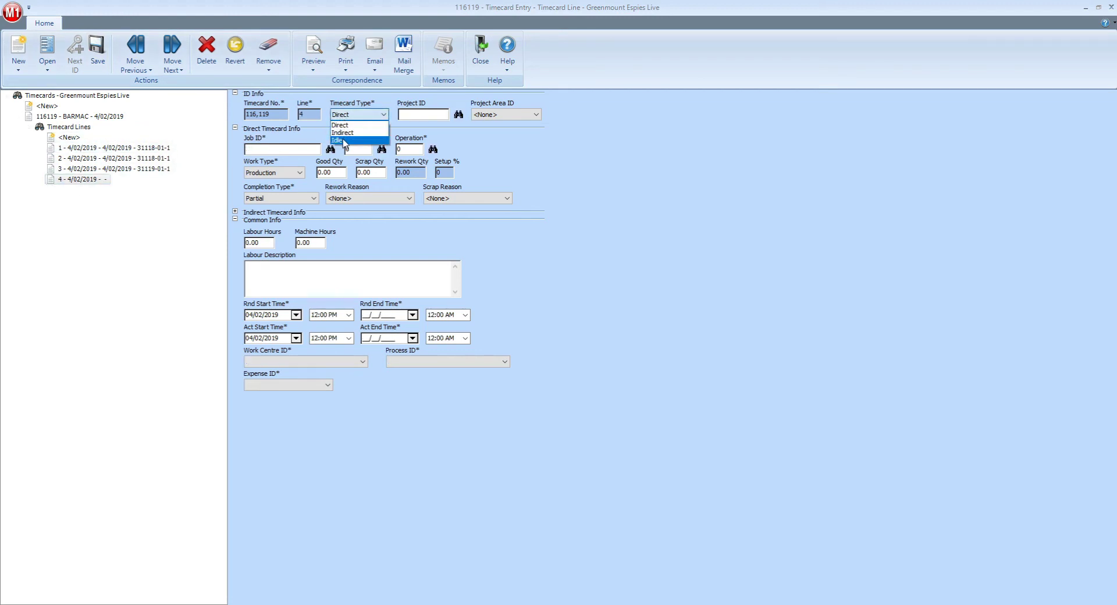
left_click(343, 141)
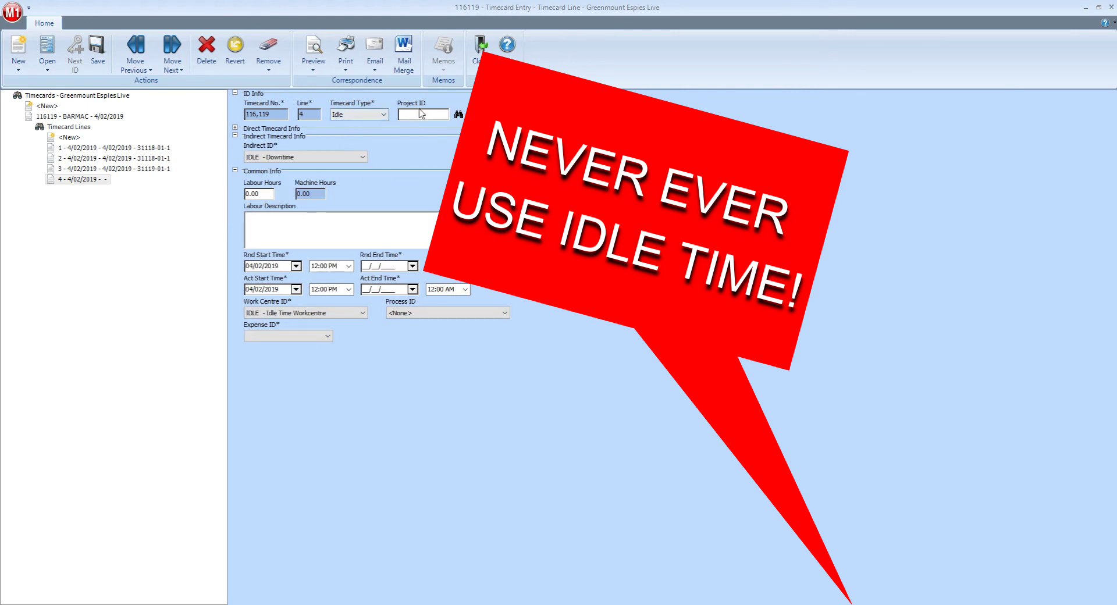
left_click(370, 116)
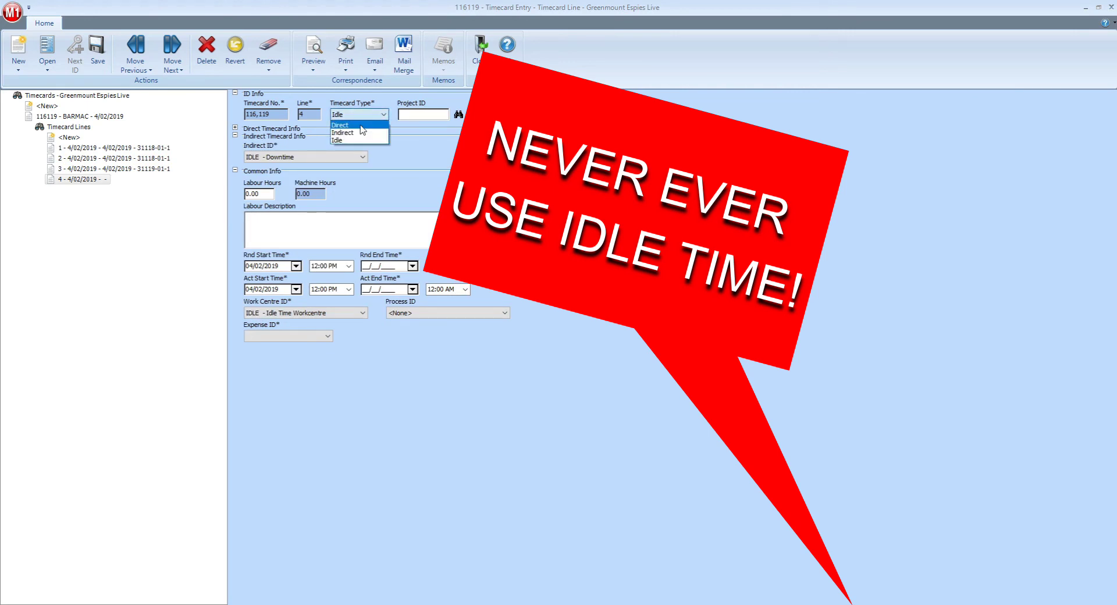
left_click(131, 234)
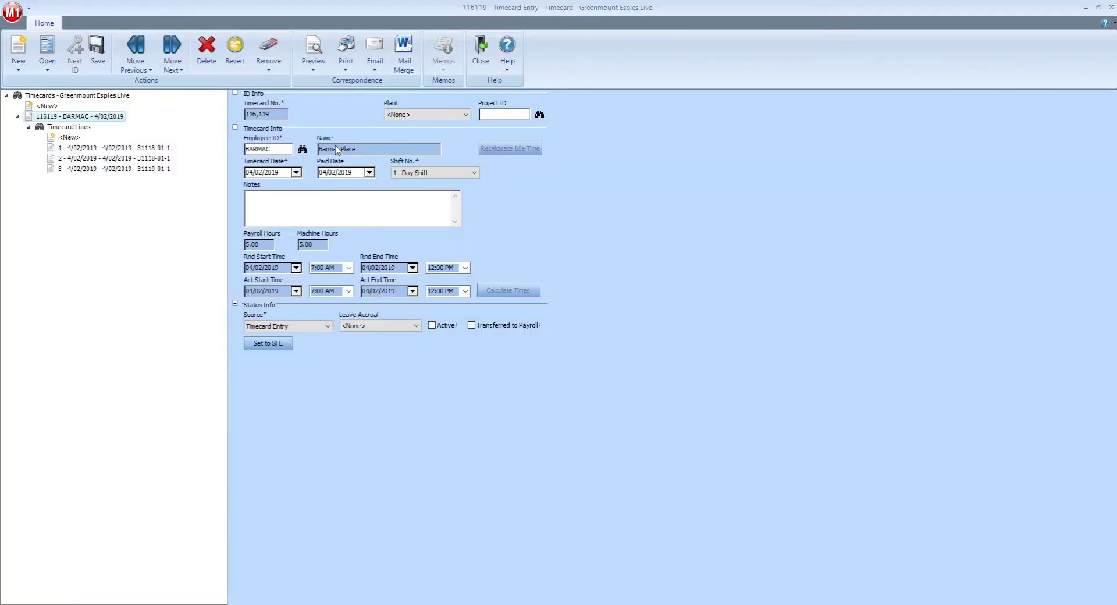